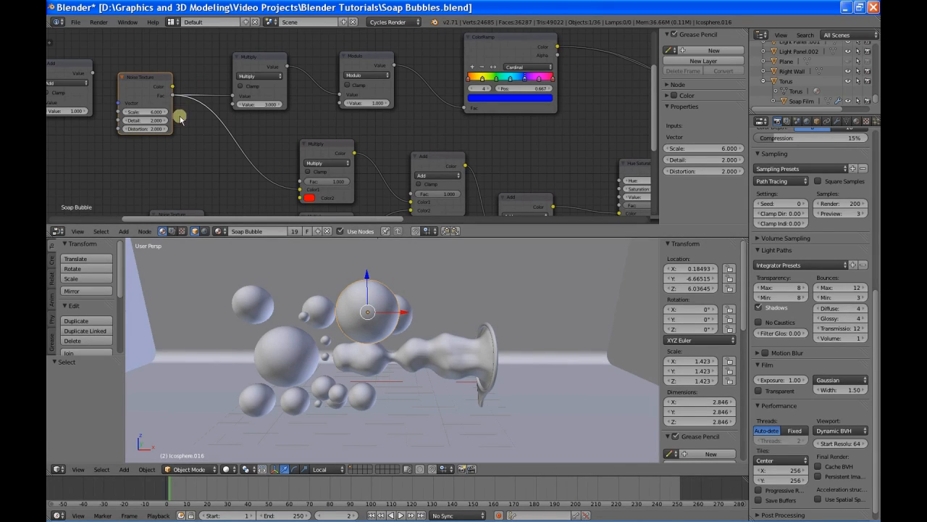
Step: Reposition the Noise Texture, upper Multiply and Modulo nodes slightly so they sit in a neater row before the ColorRamp
{"action": "left_click_drag", "start_coordinate": [143, 81], "coordinate": [141, 83]}
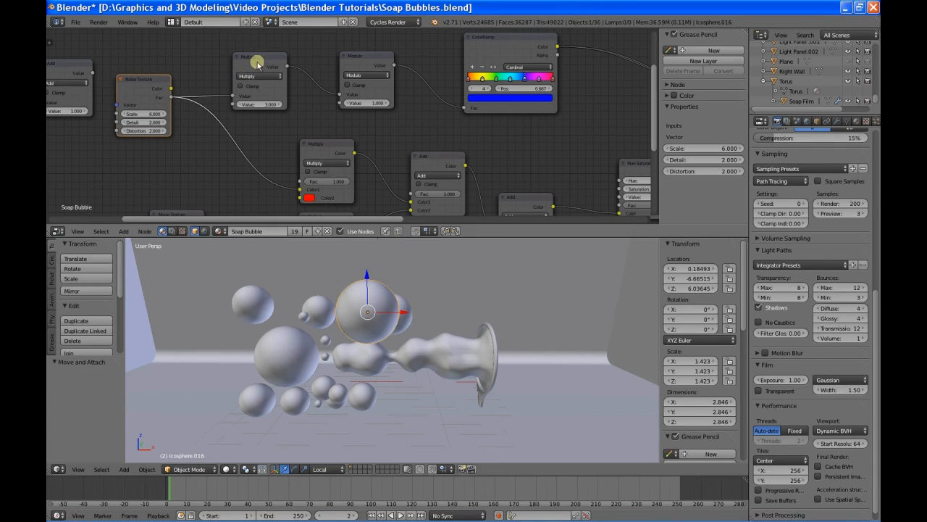
{"action": "left_click_drag", "start_coordinate": [256, 58], "coordinate": [253, 68]}
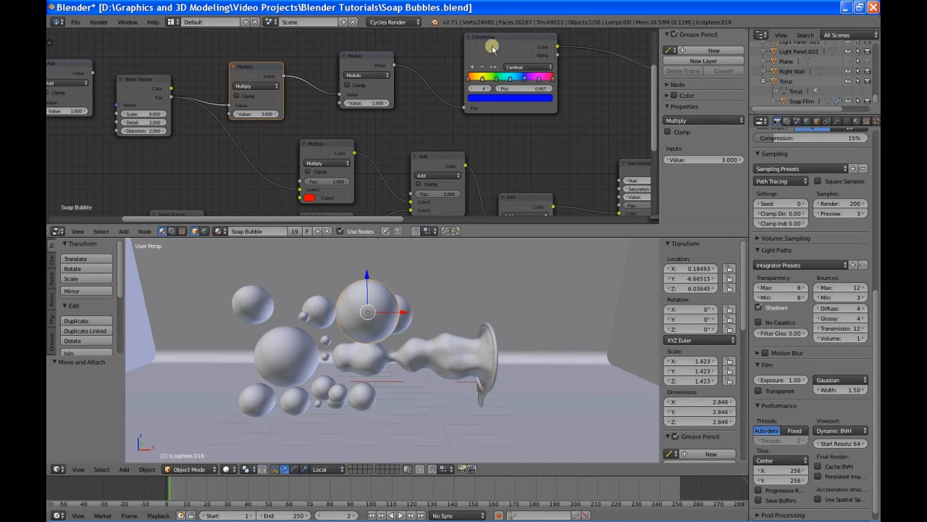
{"action": "left_click", "coordinate": [369, 58]}
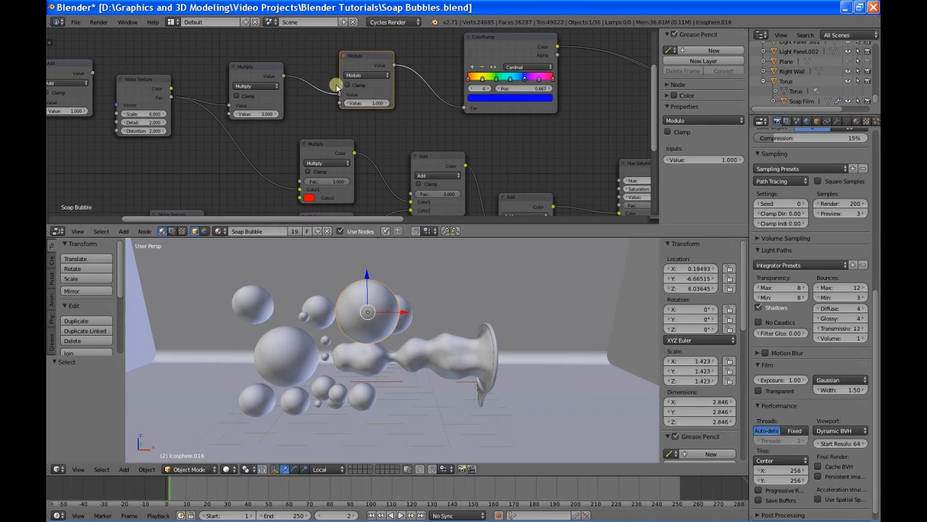
{"action": "mouse_move", "coordinate": [357, 56]}
{"action": "left_mouse_down"}
{"action": "mouse_move", "coordinate": [356, 77]}
{"action": "mouse_move", "coordinate": [354, 68]}
{"action": "left_mouse_up"}
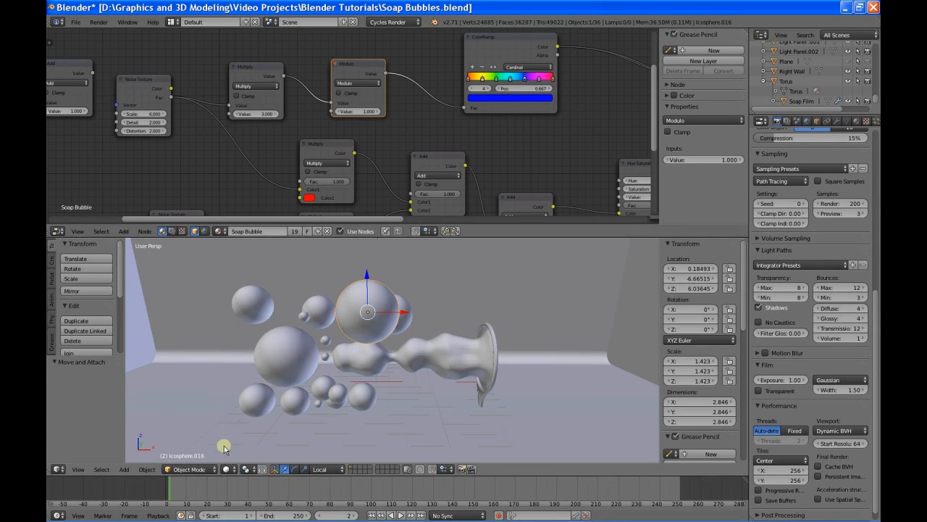
Step: Switch the 3D view's shading to Rendered and frame the bubbles and wand more closely
{"action": "left_click", "coordinate": [227, 469]}
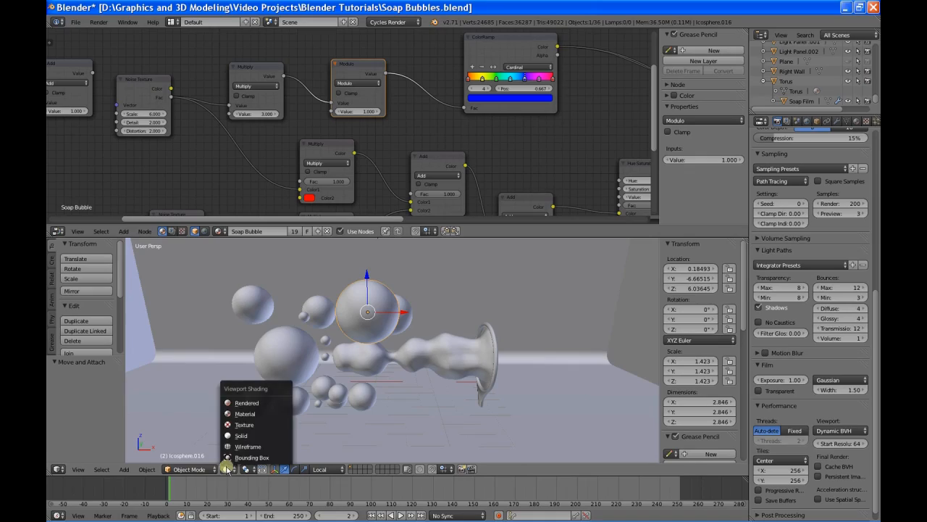
{"action": "left_click", "coordinate": [248, 403]}
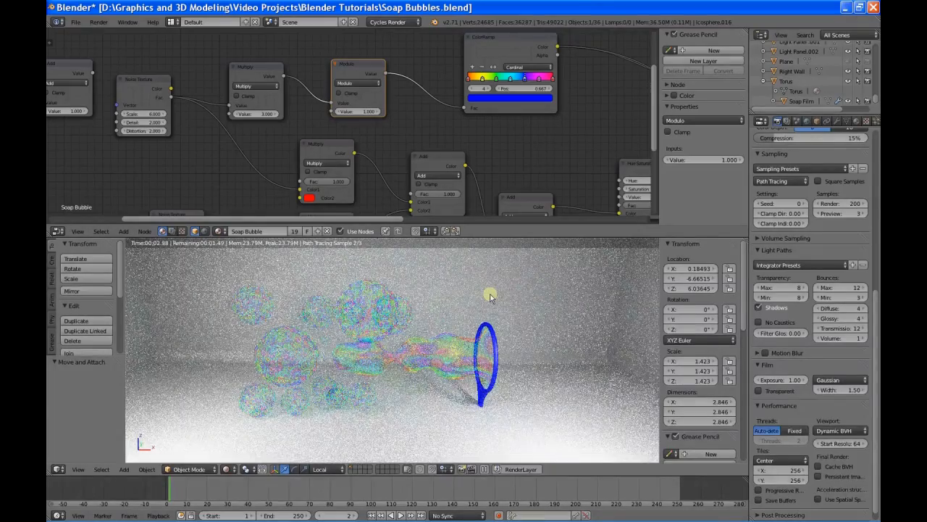
{"action": "scroll", "coordinate": [795, 369], "scroll_direction": "up", "scroll_amount": 2}
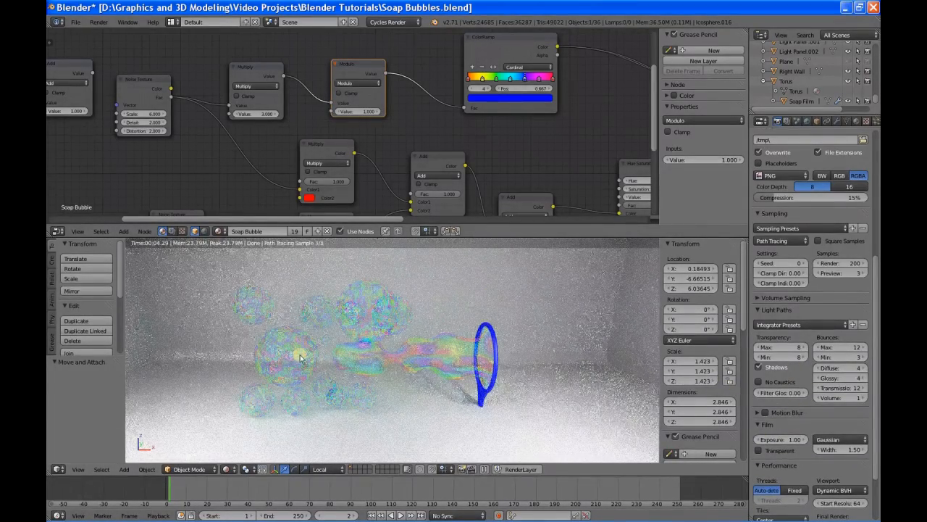
{"action": "scroll", "coordinate": [301, 359], "scroll_direction": "up", "scroll_amount": 3}
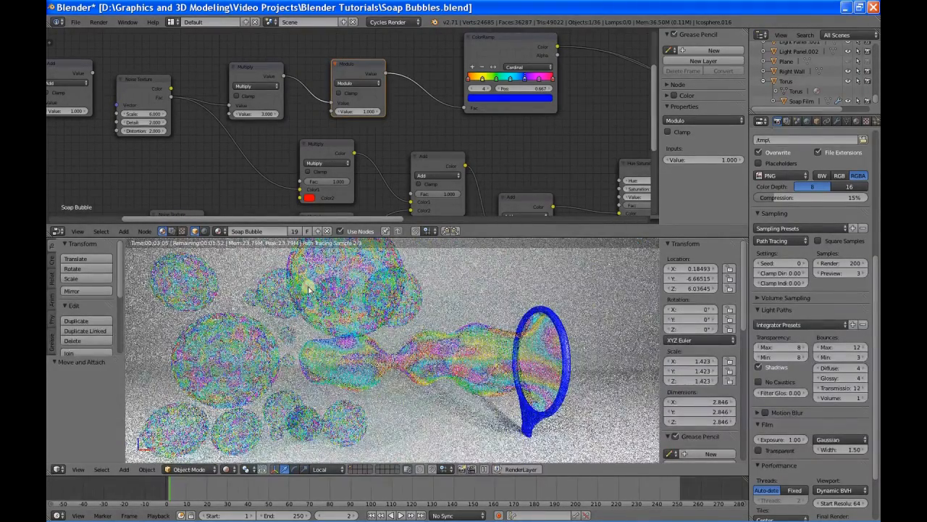
Step: Set the upper math Multiply node's value to 10 and the Noise Texture's scale to 1
{"action": "left_click", "coordinate": [251, 118]}
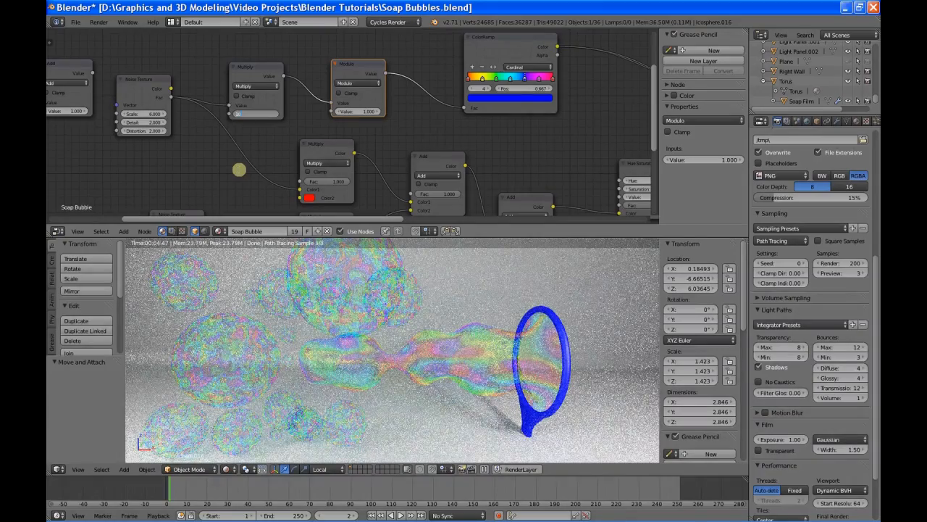
{"action": "key", "text": "Return"}
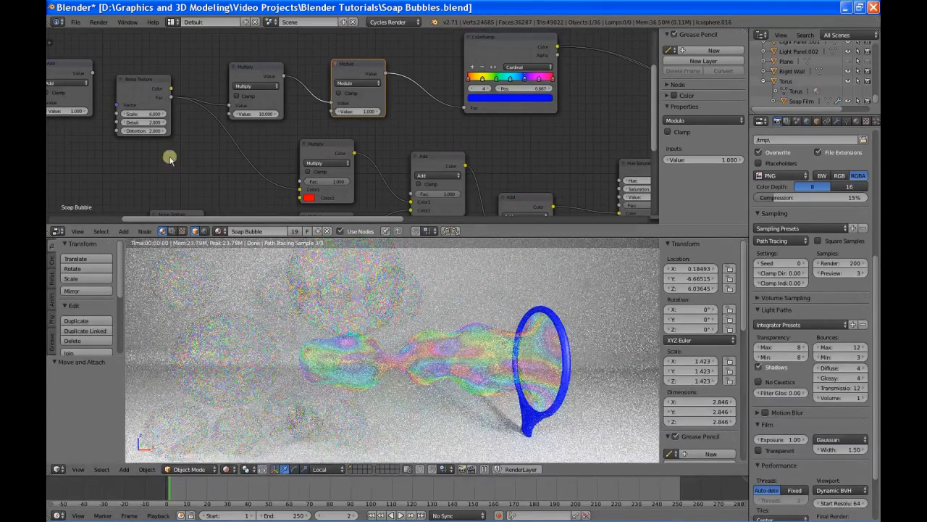
{"action": "left_click", "coordinate": [138, 114]}
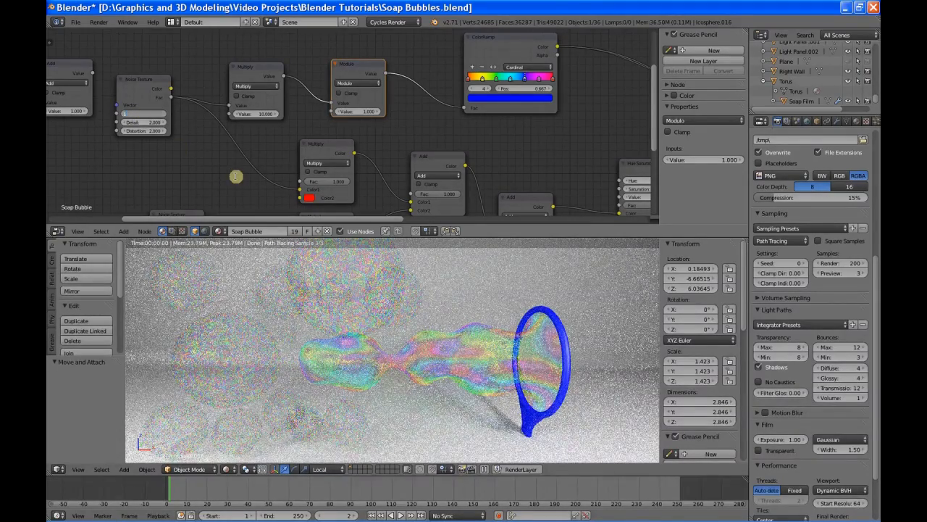
{"action": "type", "text": "1"}
{"action": "key", "text": "Return"}
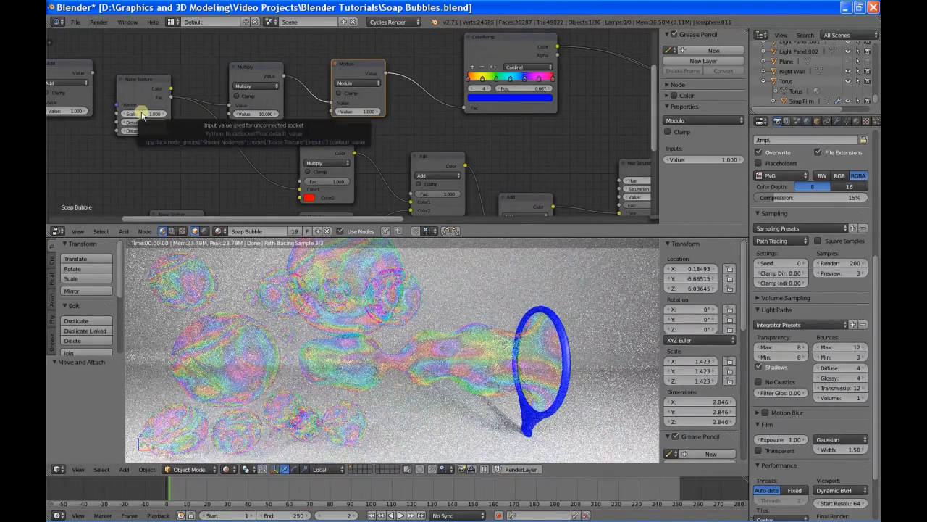
Step: Set the Noise Texture's scale to 10 and the upper math Multiply node's value to 3
{"action": "left_click", "coordinate": [143, 116]}
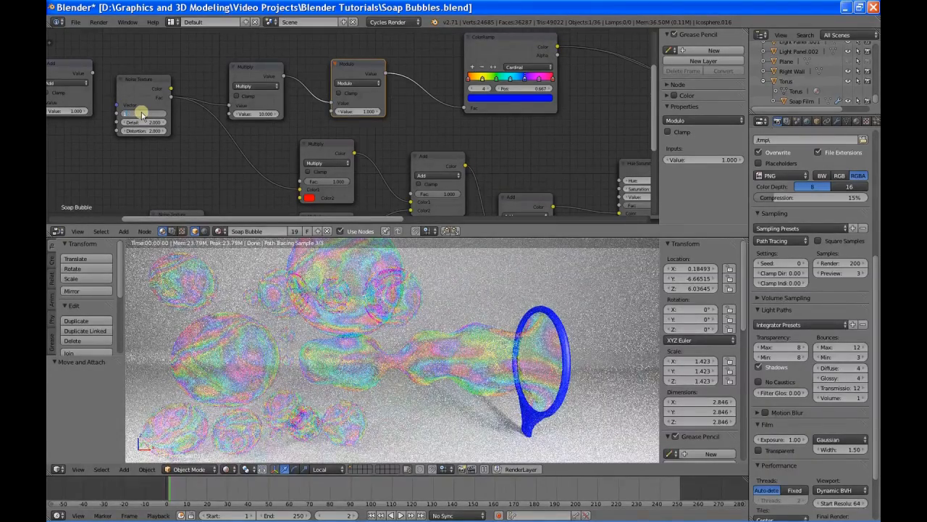
{"action": "type", "text": "10"}
{"action": "key", "text": "Return"}
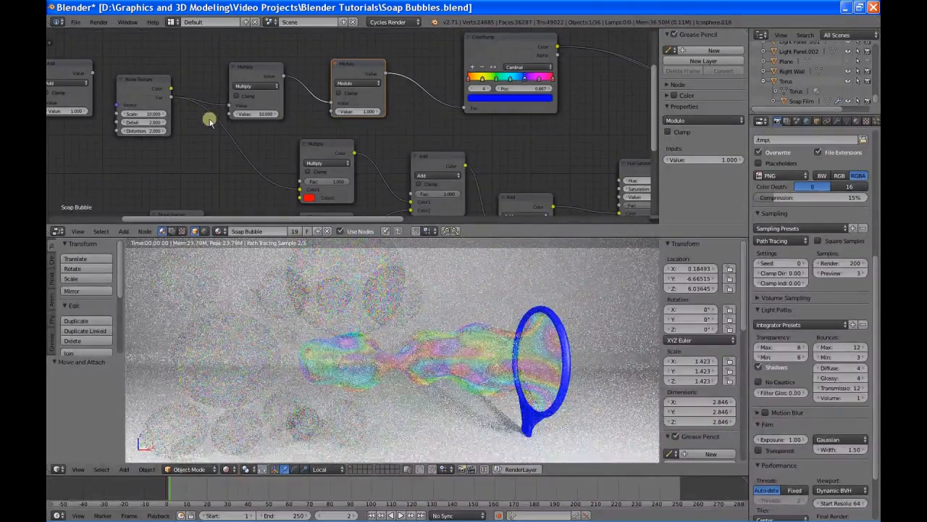
{"action": "left_click", "coordinate": [255, 113]}
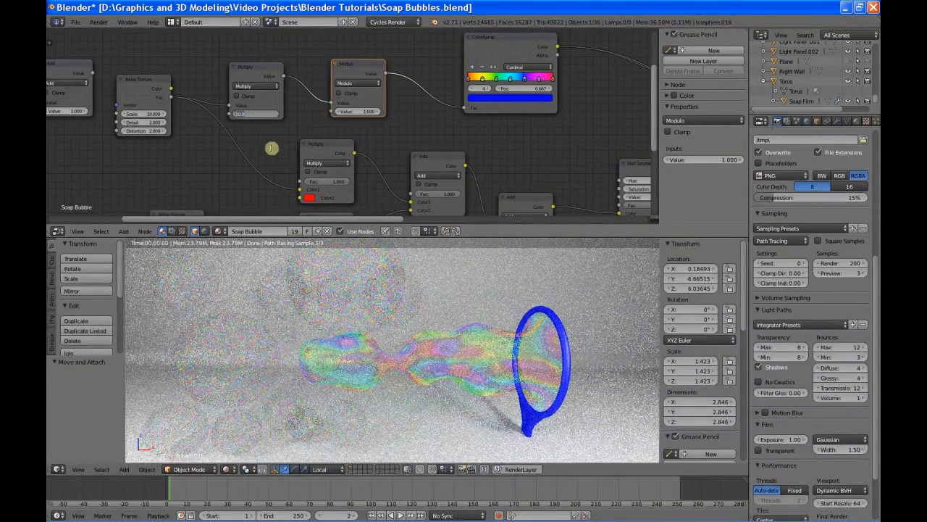
{"action": "type", "text": "3"}
{"action": "key", "text": "Return"}
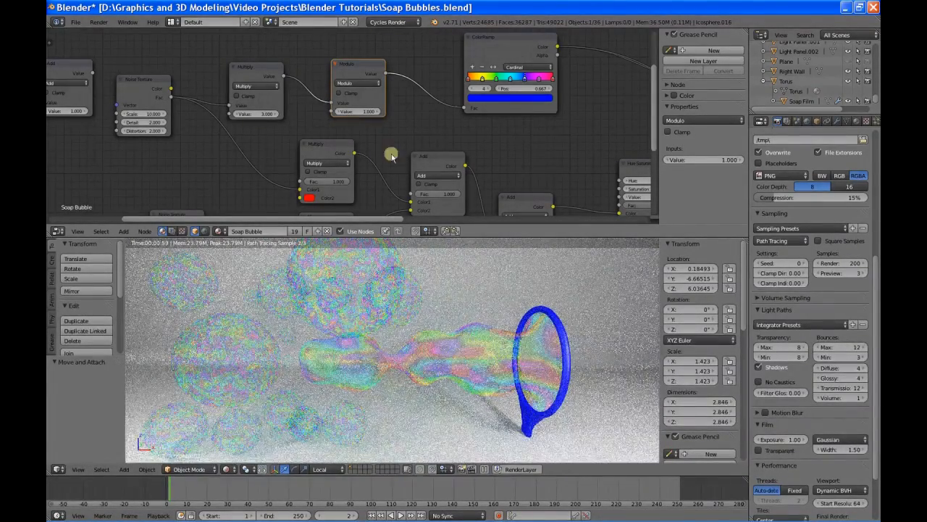
Step: Select the ColorRamp's first red stop at position 0 and enlarge the node editor around the shader mixing nodes
{"action": "middle_click_drag", "start_coordinate": [512, 157], "coordinate": [329, 172]}
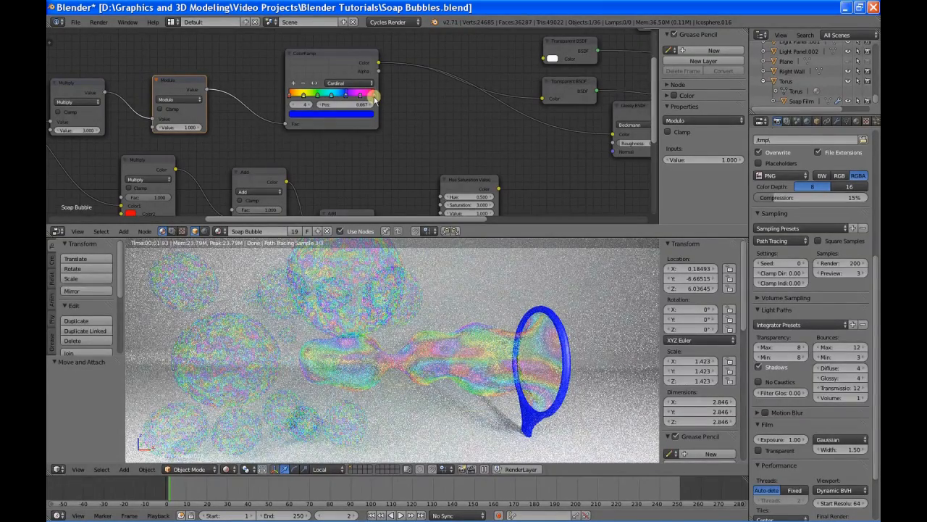
{"action": "left_click", "coordinate": [290, 97]}
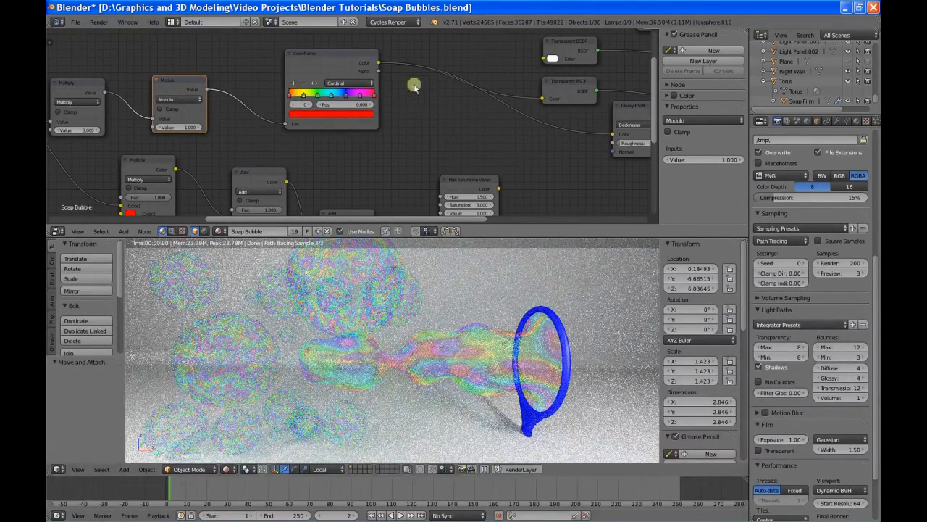
{"action": "middle_click_drag", "start_coordinate": [493, 127], "coordinate": [243, 123]}
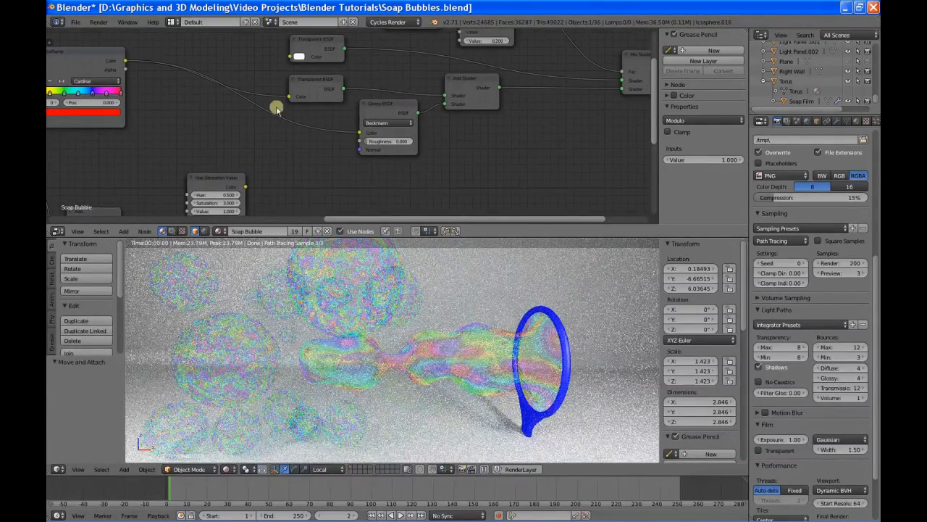
{"action": "middle_click_drag", "start_coordinate": [236, 41], "coordinate": [173, 106]}
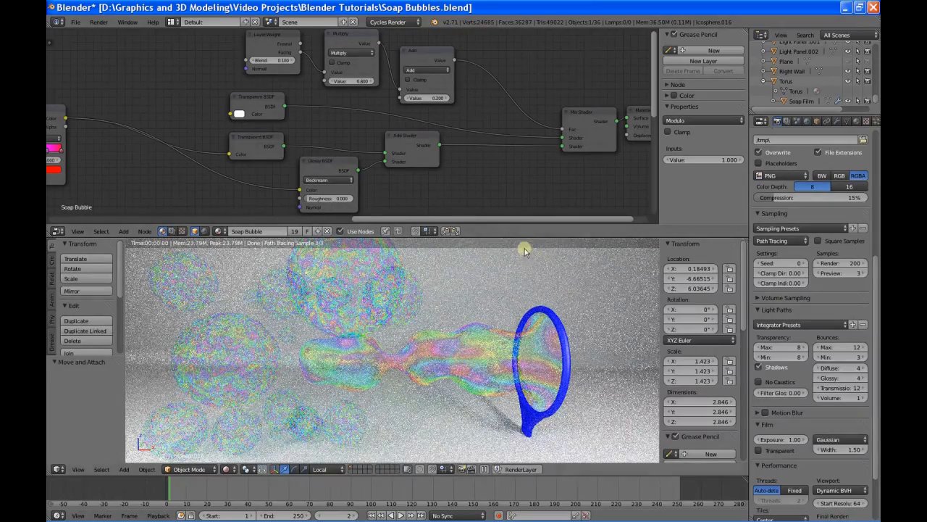
{"action": "left_click_drag", "start_coordinate": [478, 245], "coordinate": [478, 267]}
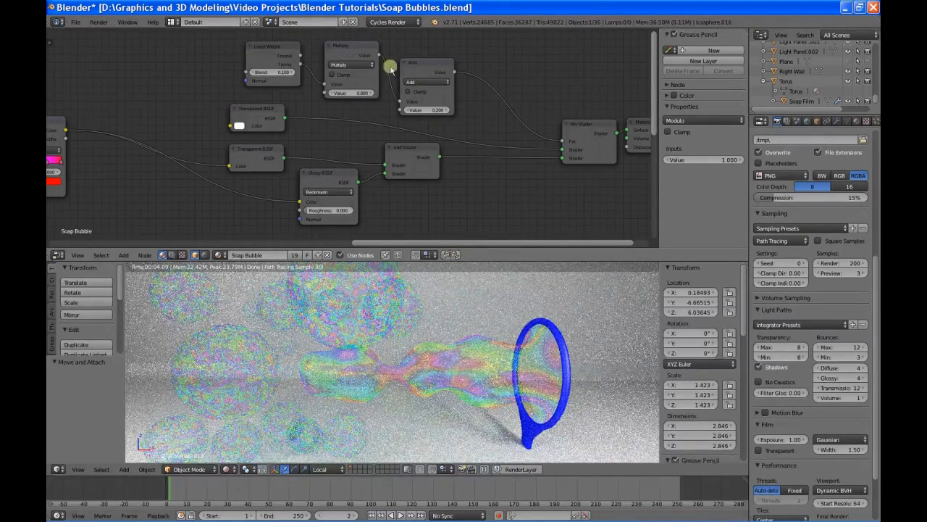
Step: Select the Layer Weight node, set the following Add node's value to 0 and its Multiply node's value to 1
{"action": "left_click", "coordinate": [265, 54]}
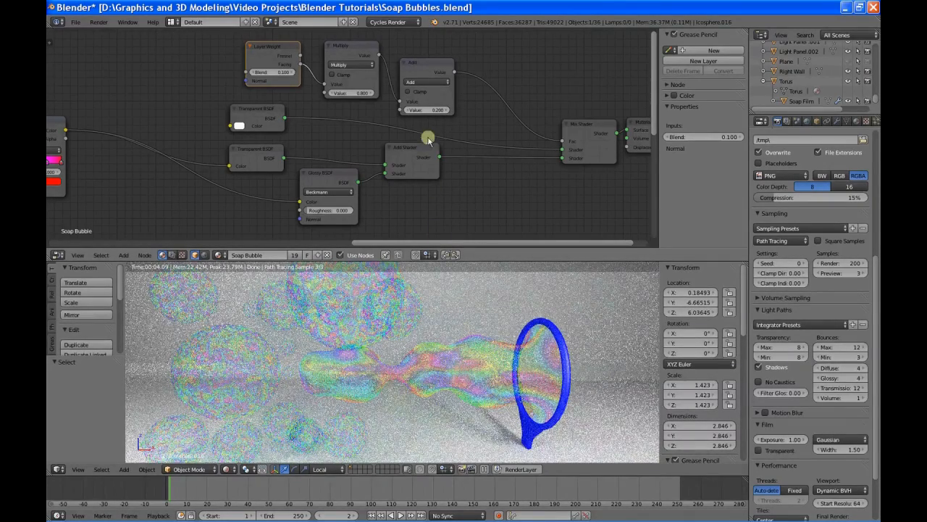
{"action": "left_click", "coordinate": [428, 110]}
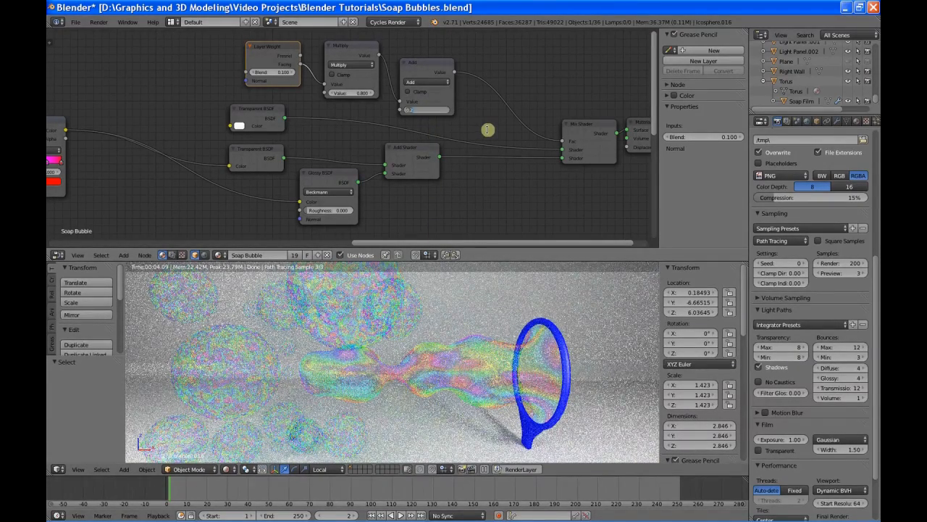
{"action": "key", "text": "Return"}
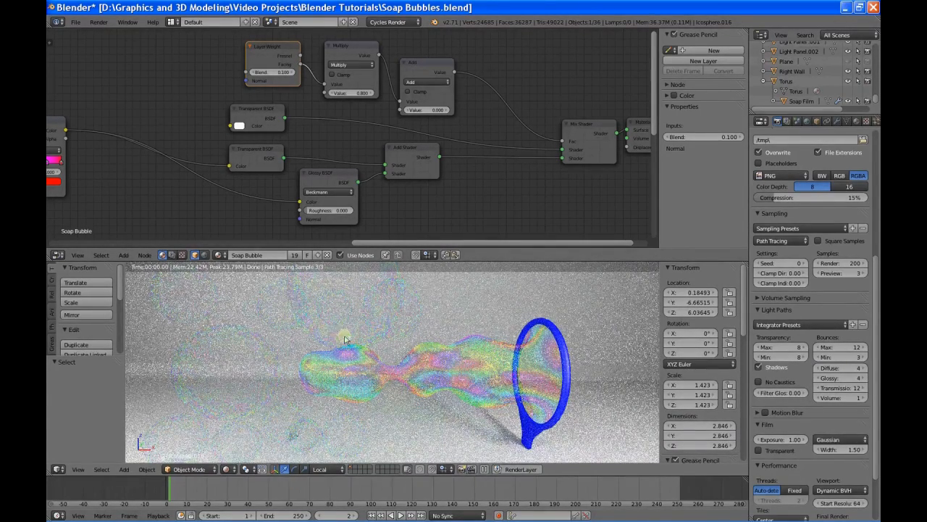
{"action": "left_click", "coordinate": [350, 93]}
{"action": "type", "text": "1"}
{"action": "key", "text": "Return"}
Step: Set the Layer Weight blend to 0.5 and the Add node's value to 0.1
{"action": "left_click", "coordinate": [267, 73]}
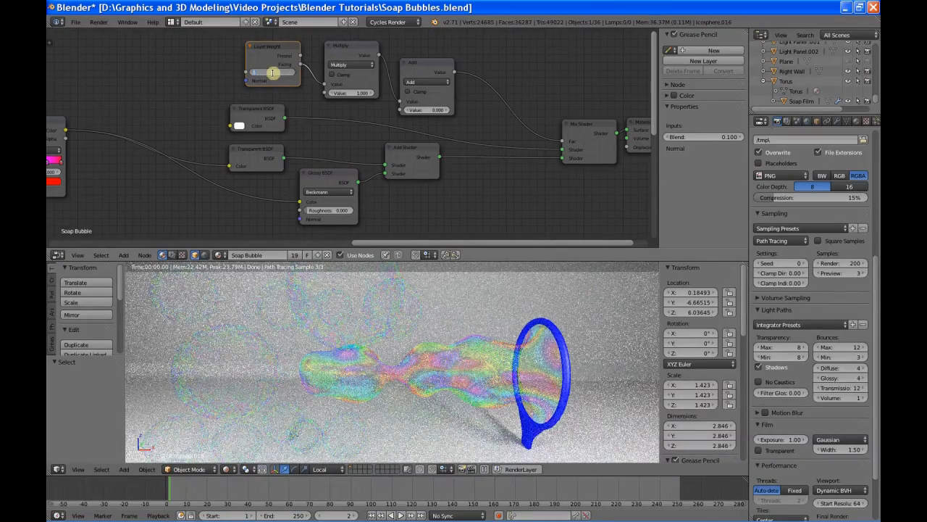
{"action": "type", "text": "0.5"}
{"action": "key", "text": "Return"}
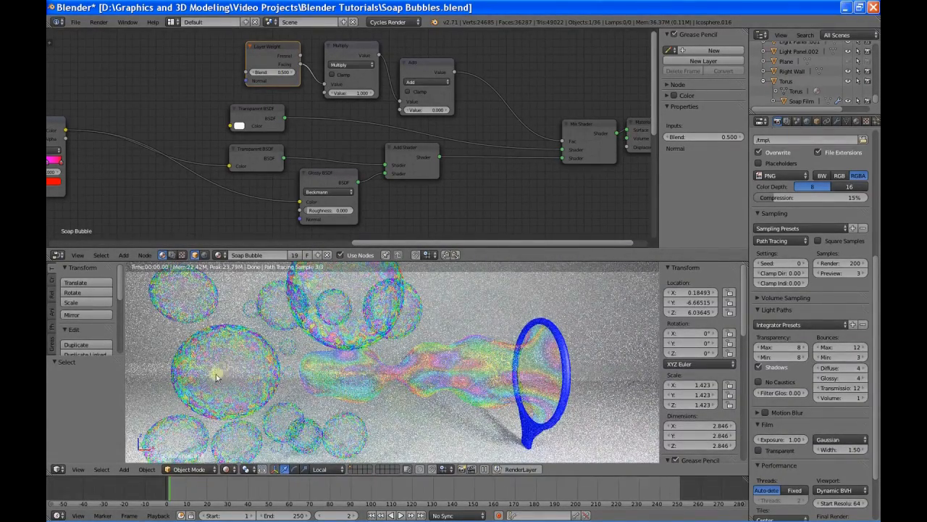
{"action": "left_click", "coordinate": [429, 110]}
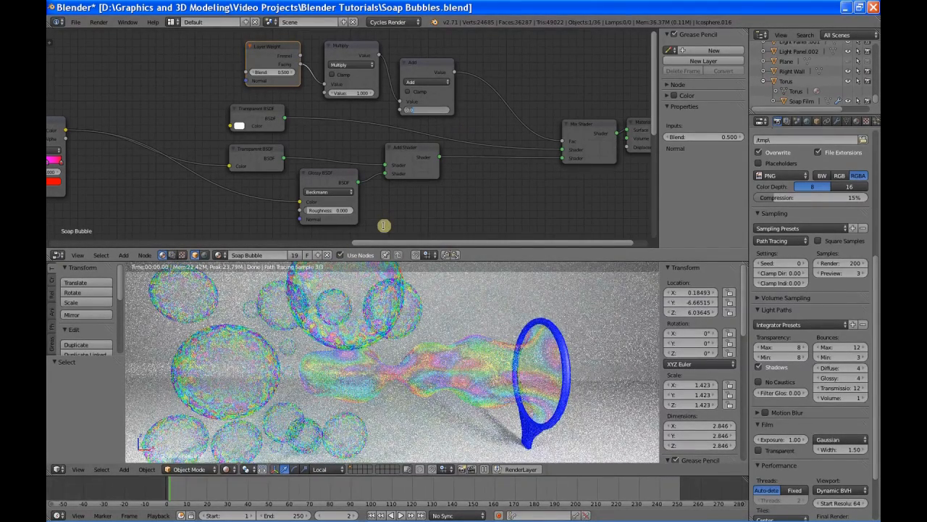
{"action": "key", "text": "Return"}
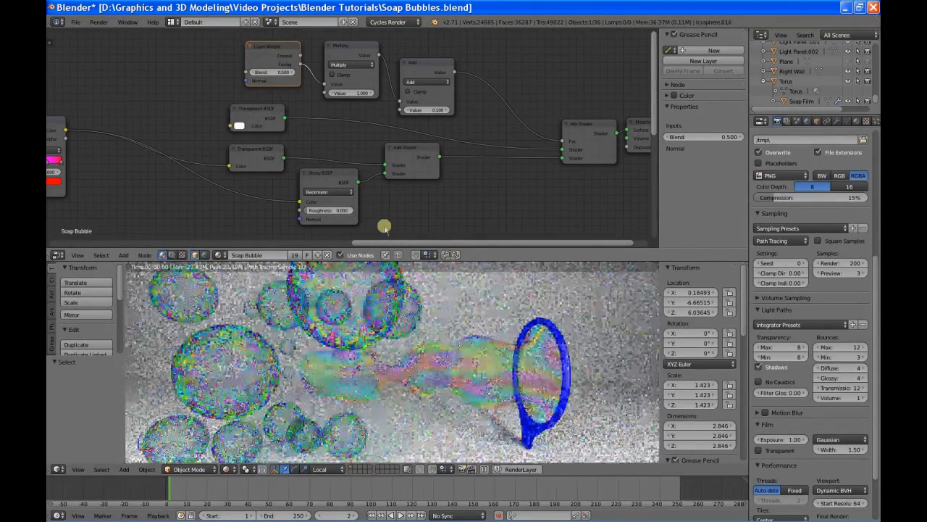
Step: Set the Add node's value to 0.2 and the Layer Weight blend to 0.2
{"action": "left_click", "coordinate": [423, 110]}
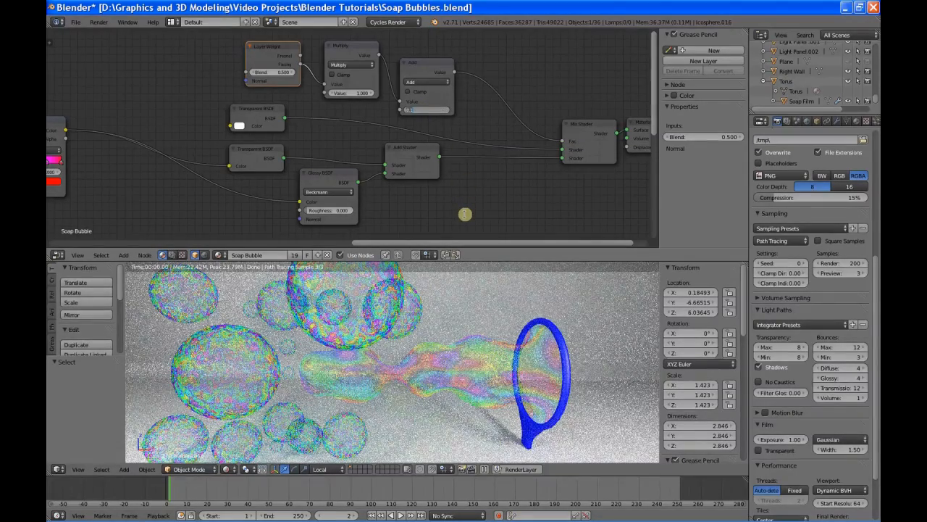
{"action": "key", "text": "Return"}
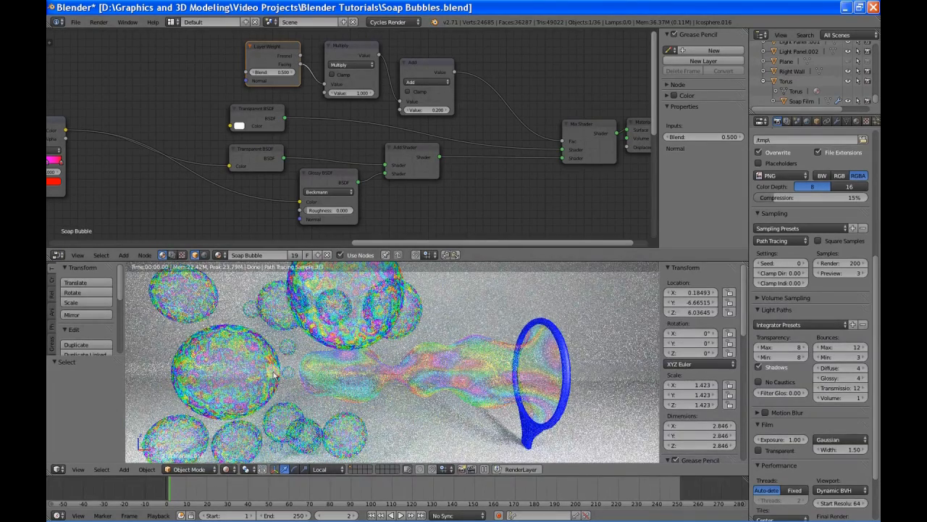
{"action": "left_click", "coordinate": [272, 72]}
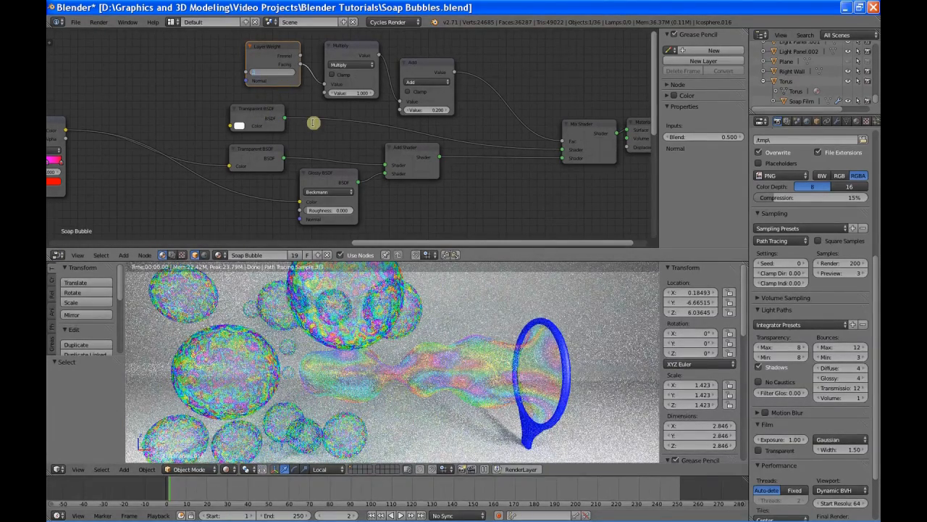
{"action": "type", "text": "0.2"}
{"action": "key", "text": "Return"}
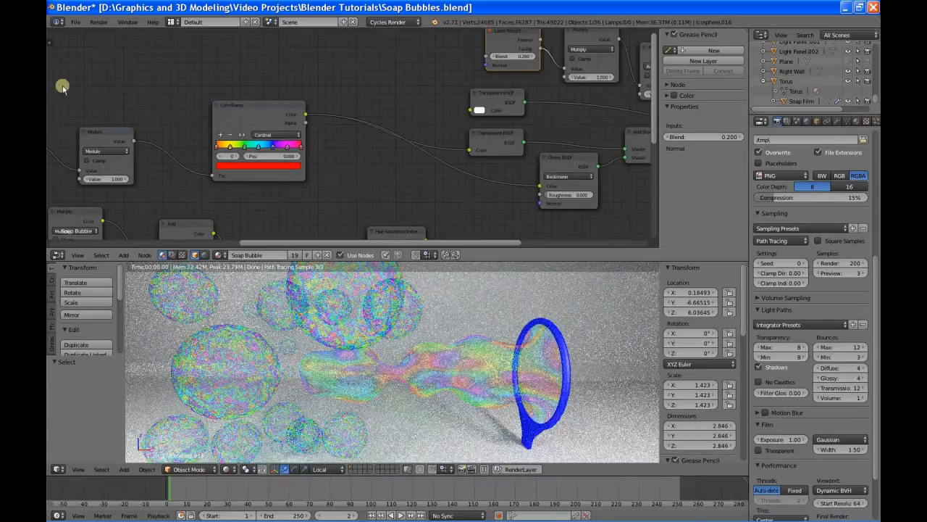
Step: Set the Noise Texture's scale to 2
{"action": "middle_click_drag", "start_coordinate": [62, 85], "coordinate": [366, 79]}
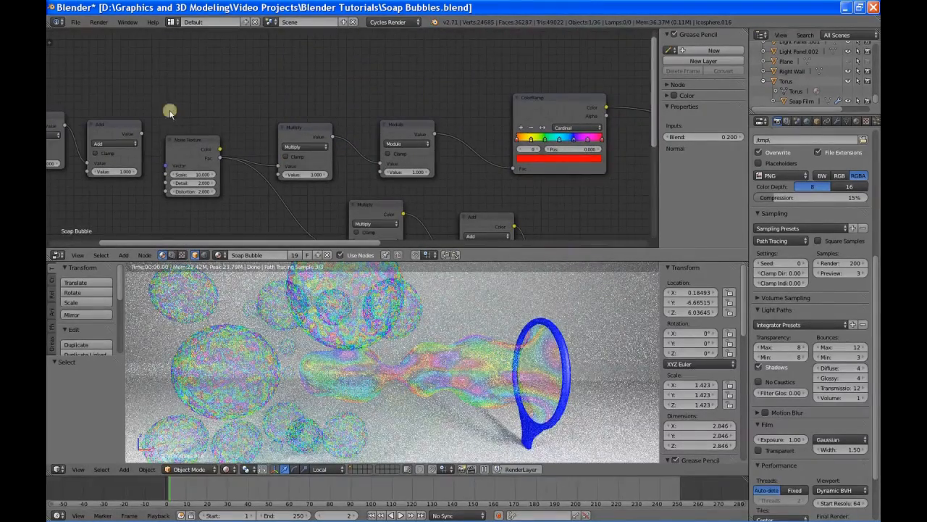
{"action": "left_click", "coordinate": [186, 174]}
{"action": "type", "text": "2"}
{"action": "key", "text": "Return"}
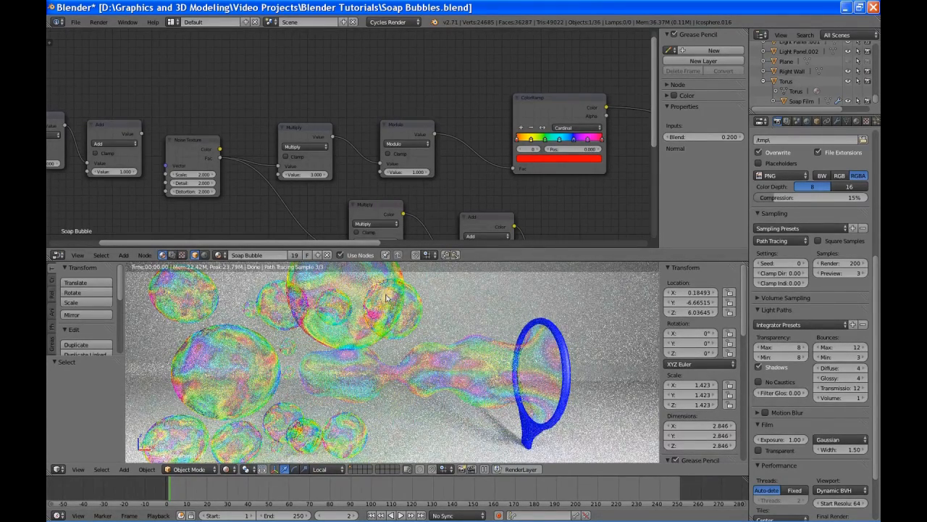
Step: Set the Noise Texture's scale to 1
{"action": "left_click", "coordinate": [197, 175]}
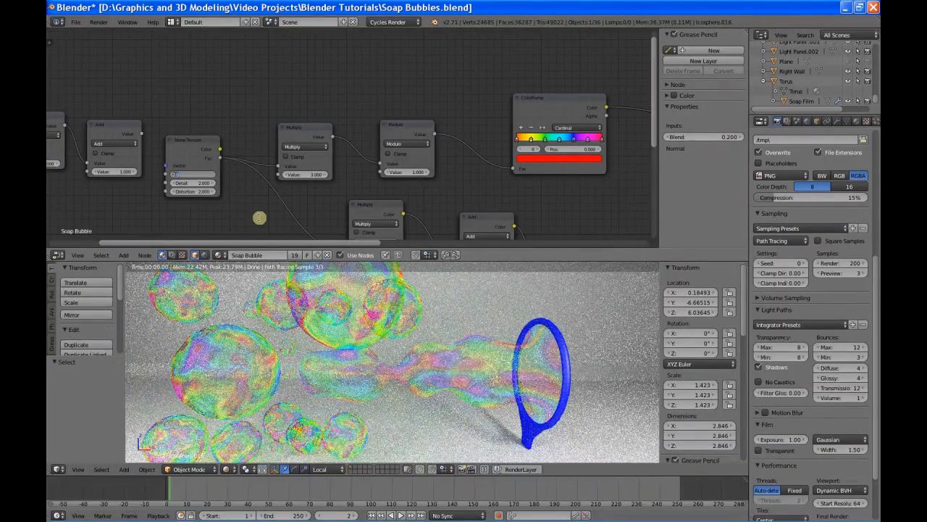
{"action": "type", "text": "1"}
{"action": "key", "text": "Return"}
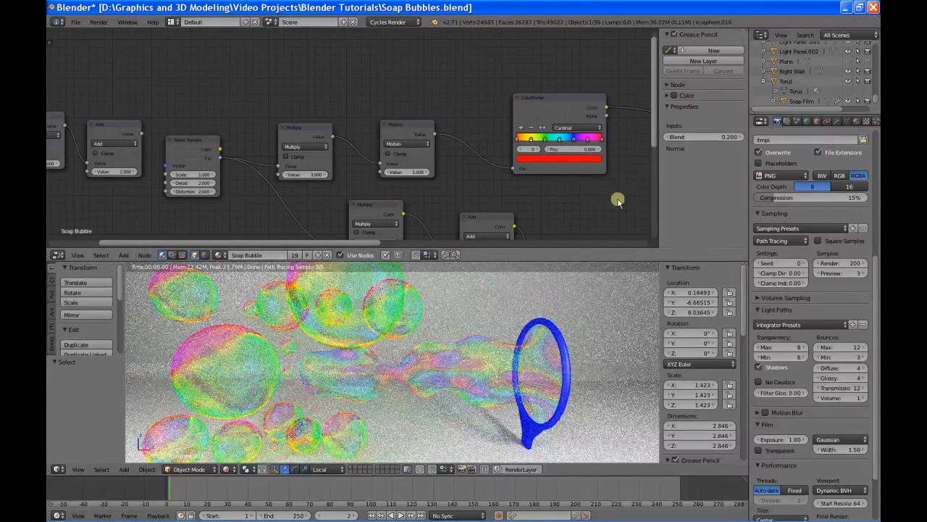
Step: Move the Noise Texture node down beside the red Multiply node, above the other two Noise Texture nodes
{"action": "middle_click_drag", "start_coordinate": [617, 198], "coordinate": [260, 172]}
{"action": "middle_click_drag", "start_coordinate": [662, 149], "coordinate": [424, 182]}
{"action": "middle_click_drag", "start_coordinate": [589, 162], "coordinate": [618, 125]}
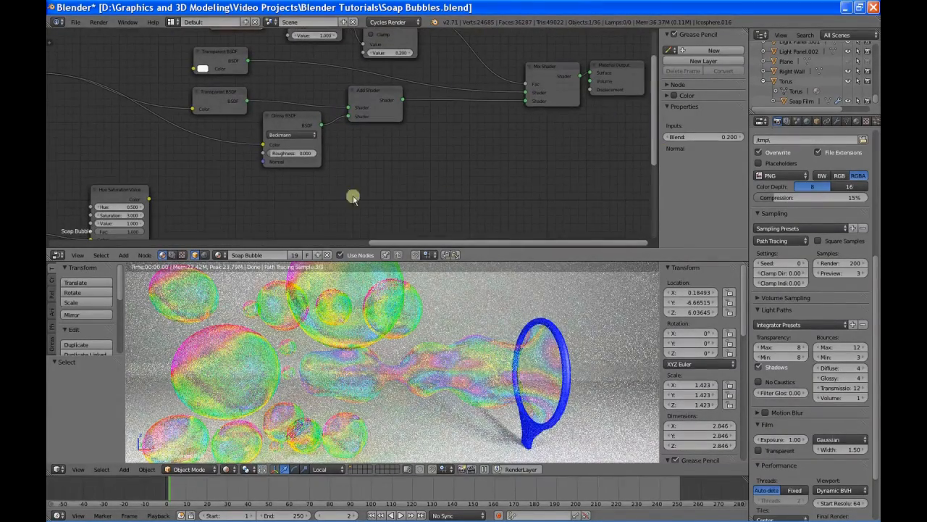
{"action": "middle_click_drag", "start_coordinate": [410, 140], "coordinate": [480, 147]}
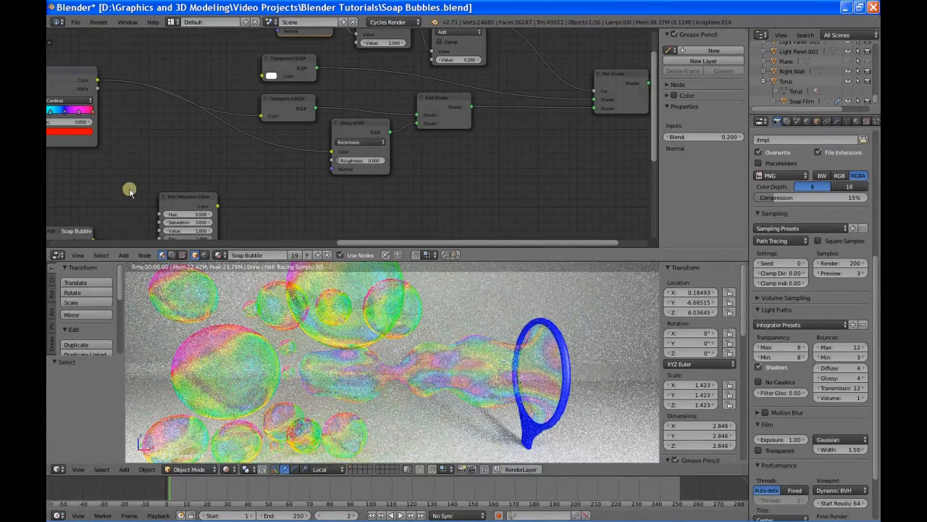
{"action": "middle_click_drag", "start_coordinate": [129, 188], "coordinate": [404, 118]}
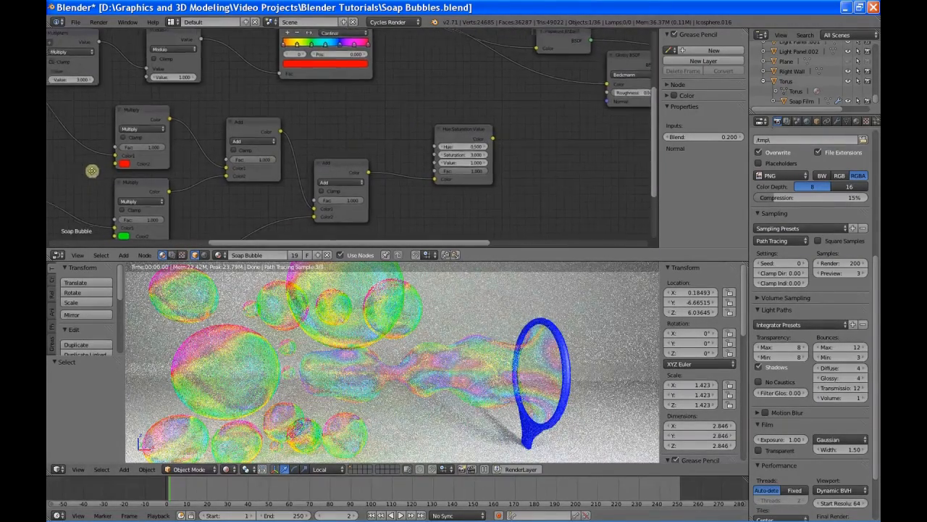
{"action": "middle_click_drag", "start_coordinate": [93, 169], "coordinate": [332, 132]}
{"action": "scroll", "coordinate": [292, 136], "scroll_direction": "down", "scroll_amount": 3}
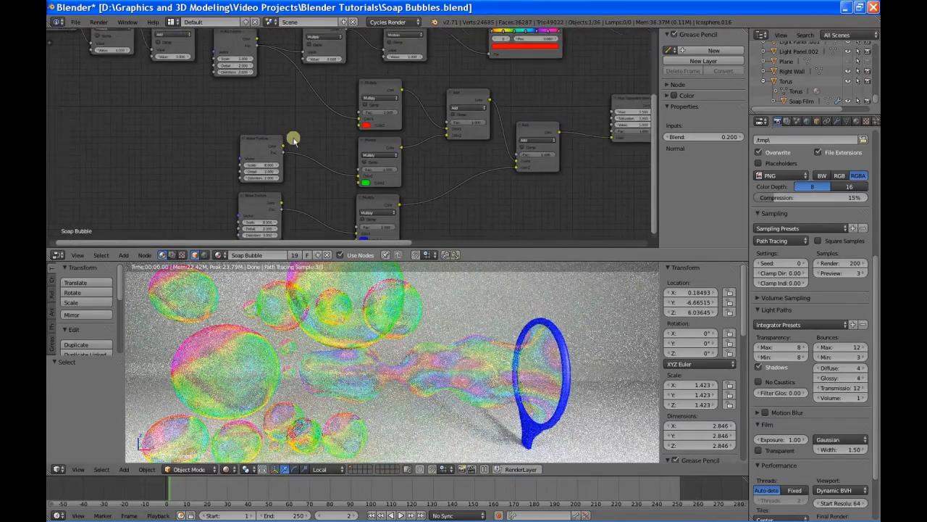
{"action": "middle_click_drag", "start_coordinate": [267, 102], "coordinate": [263, 134]}
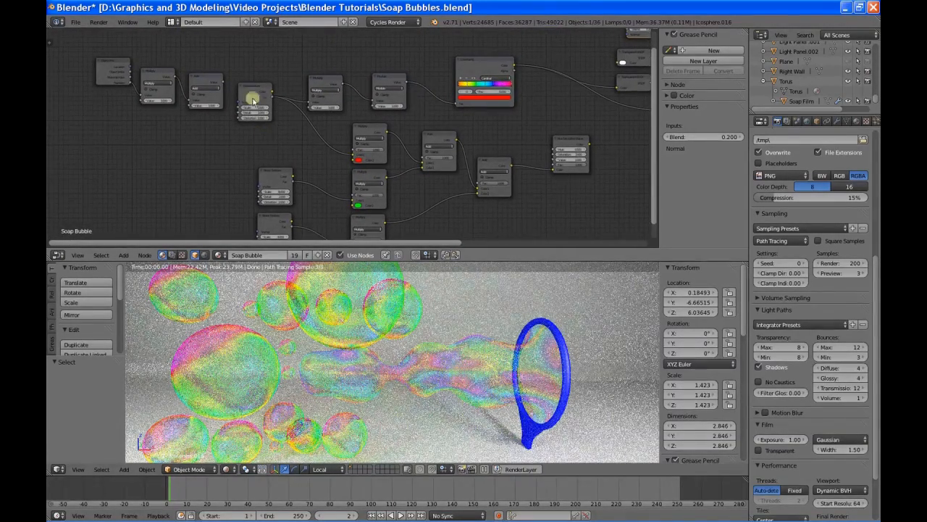
{"action": "left_click_drag", "start_coordinate": [248, 88], "coordinate": [271, 120]}
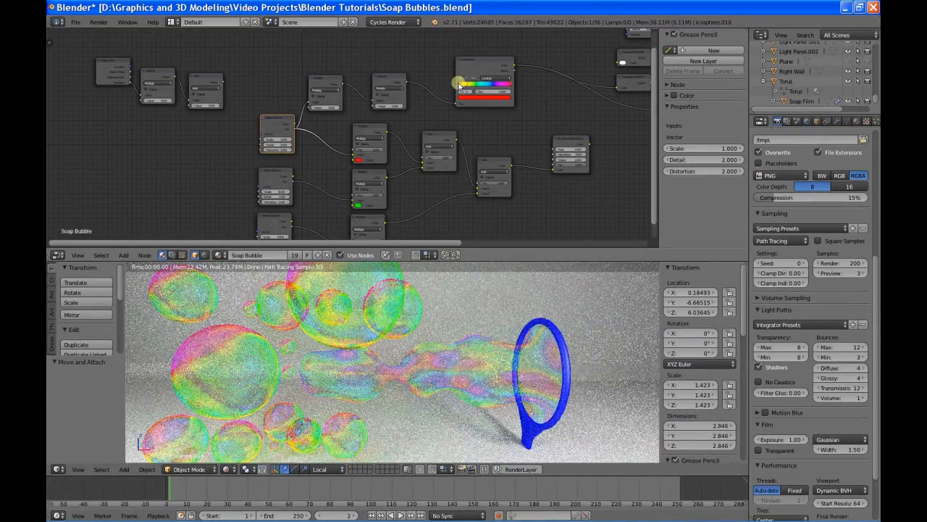
Step: Move the Hue Saturation Value node closer to the last colour Add node
{"action": "middle_click_drag", "start_coordinate": [494, 116], "coordinate": [435, 82]}
{"action": "scroll", "coordinate": [297, 150], "scroll_direction": "up", "scroll_amount": 2}
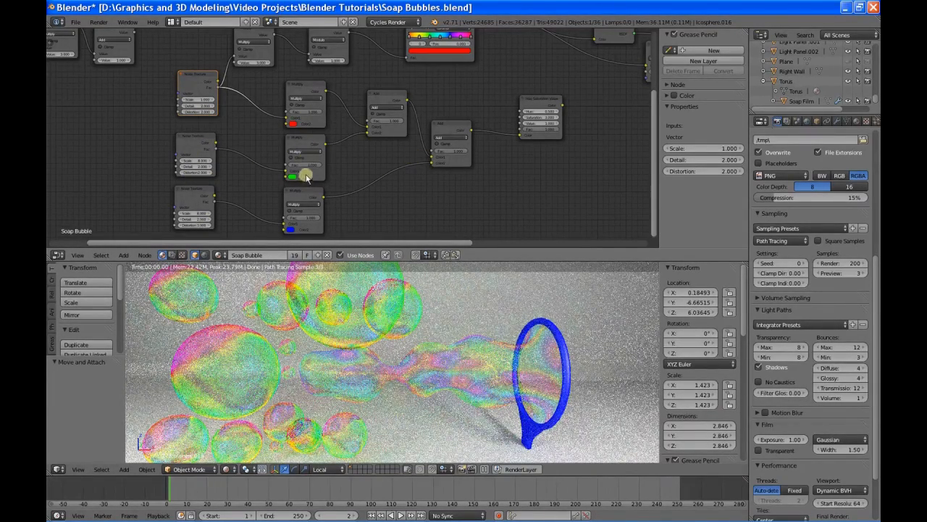
{"action": "middle_click_drag", "start_coordinate": [517, 182], "coordinate": [317, 206]}
{"action": "left_click", "coordinate": [337, 126]}
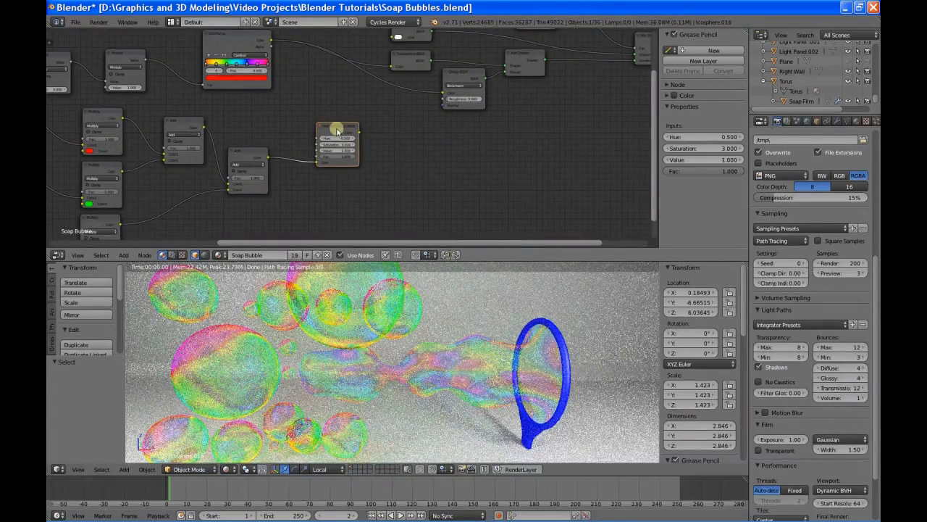
{"action": "left_click_drag", "start_coordinate": [337, 127], "coordinate": [317, 121]}
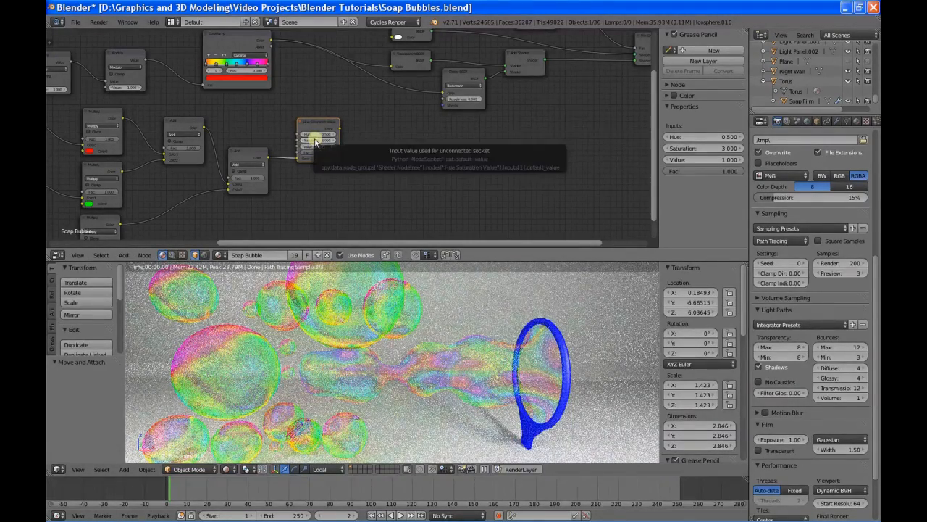
Step: Connect the Hue Saturation Value node's colour output to the colour inputs of the lower Transparent BSDF and the Glossy BSDF
{"action": "middle_click_drag", "start_coordinate": [385, 147], "coordinate": [329, 189]}
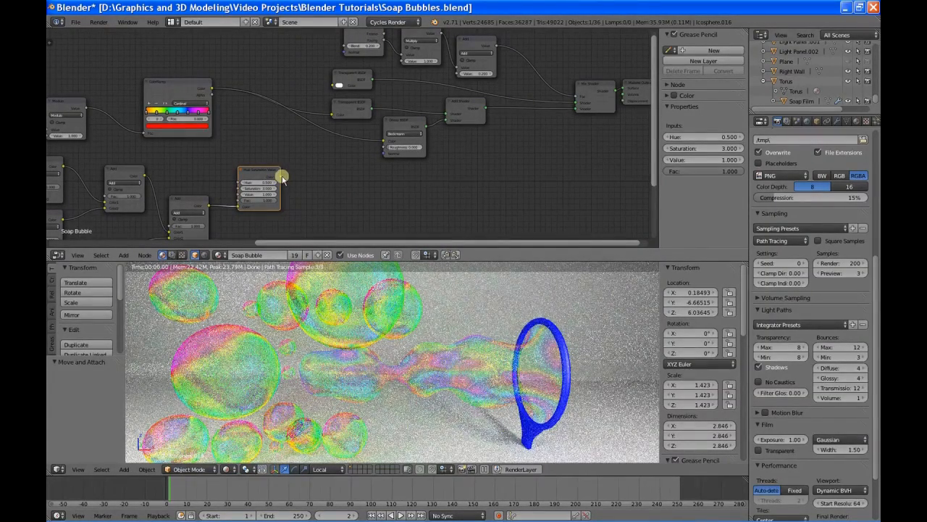
{"action": "left_click_drag", "start_coordinate": [282, 176], "coordinate": [331, 114]}
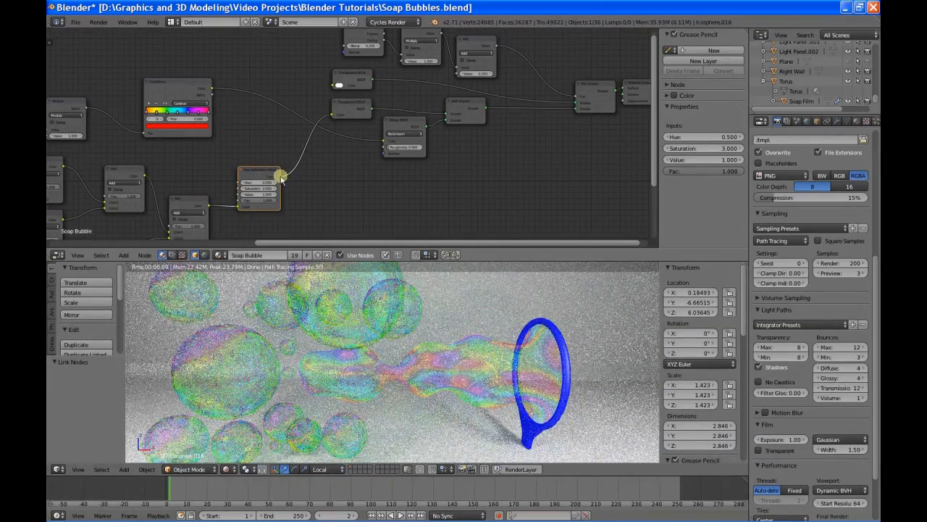
{"action": "left_click_drag", "start_coordinate": [280, 177], "coordinate": [381, 141]}
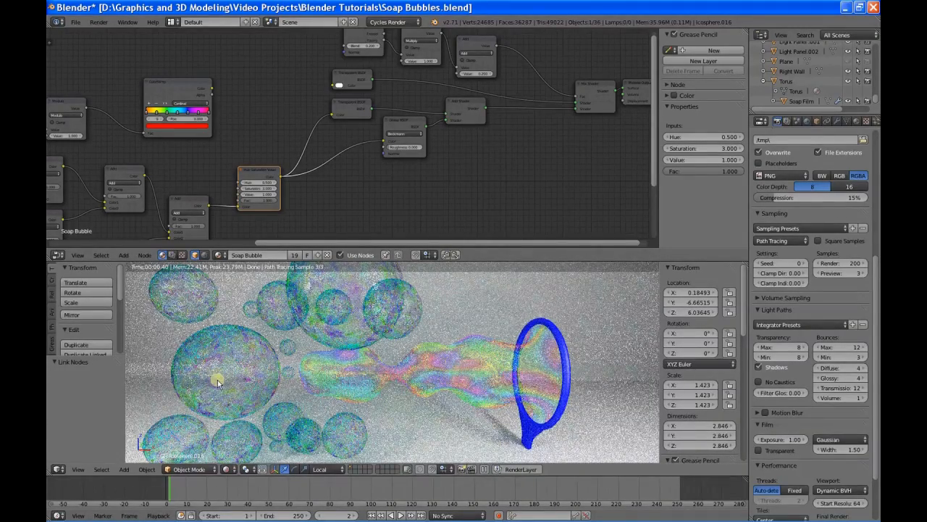
Step: Set the scale of the Noise Texture feeding the red Multiply node to 8
{"action": "middle_click_drag", "start_coordinate": [217, 381], "coordinate": [286, 359]}
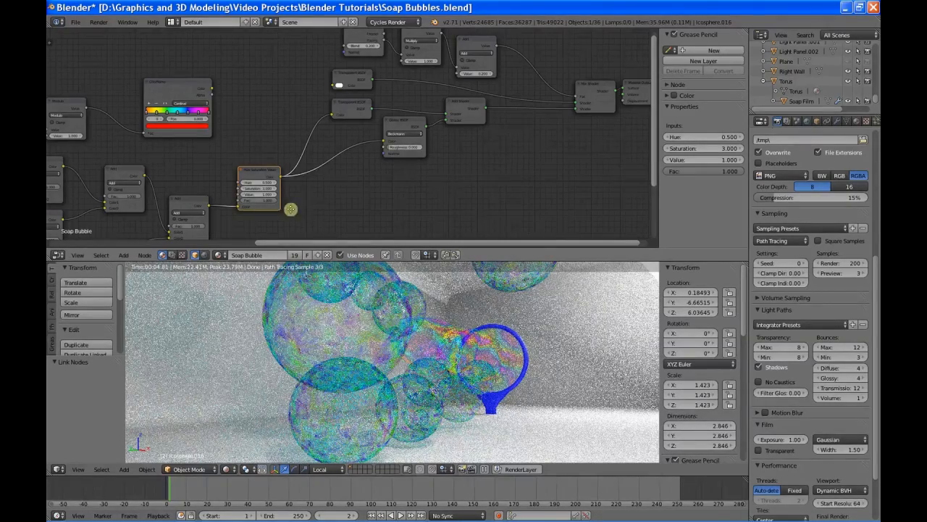
{"action": "middle_click_drag", "start_coordinate": [290, 210], "coordinate": [396, 168]}
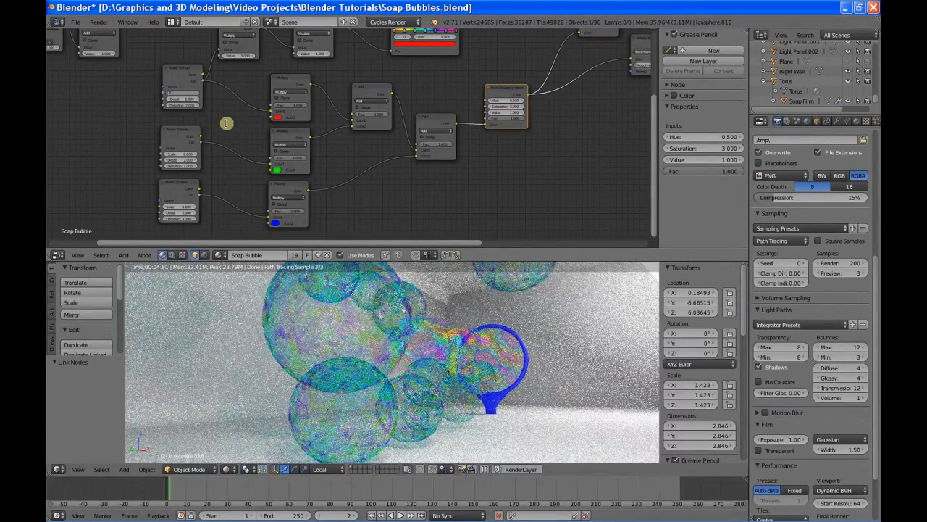
{"action": "key", "text": "Return"}
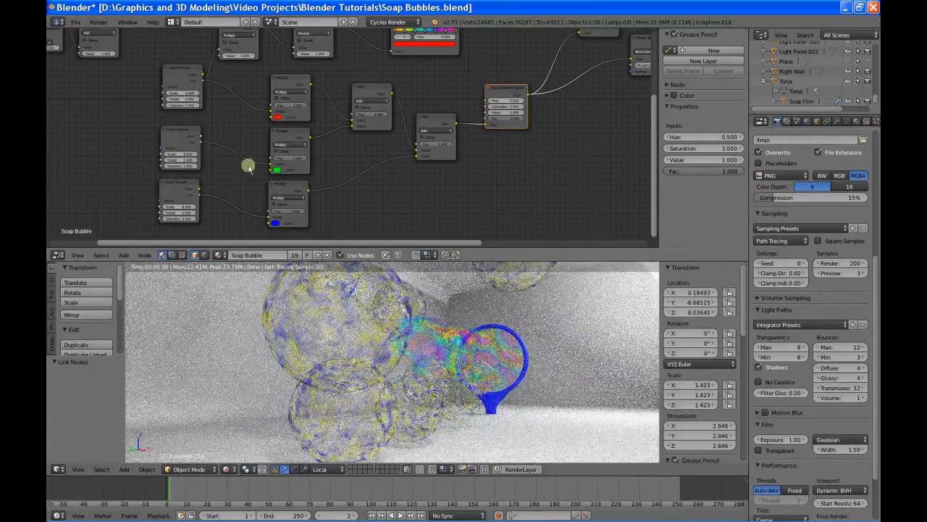
Step: Set the scale of the Noise Textures feeding the blue and green Multiply nodes to 2
{"action": "middle_click_drag", "start_coordinate": [368, 361], "coordinate": [290, 342]}
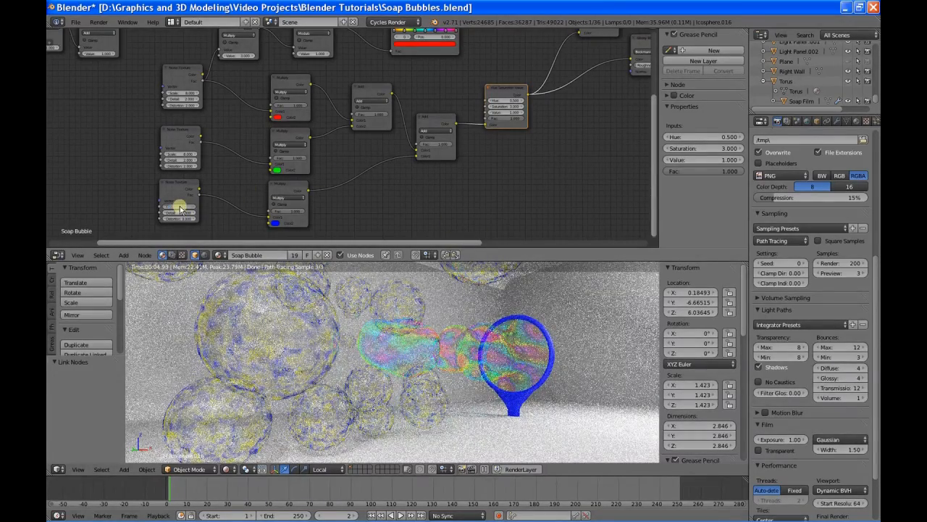
{"action": "left_click_drag", "start_coordinate": [181, 206], "coordinate": [173, 201]}
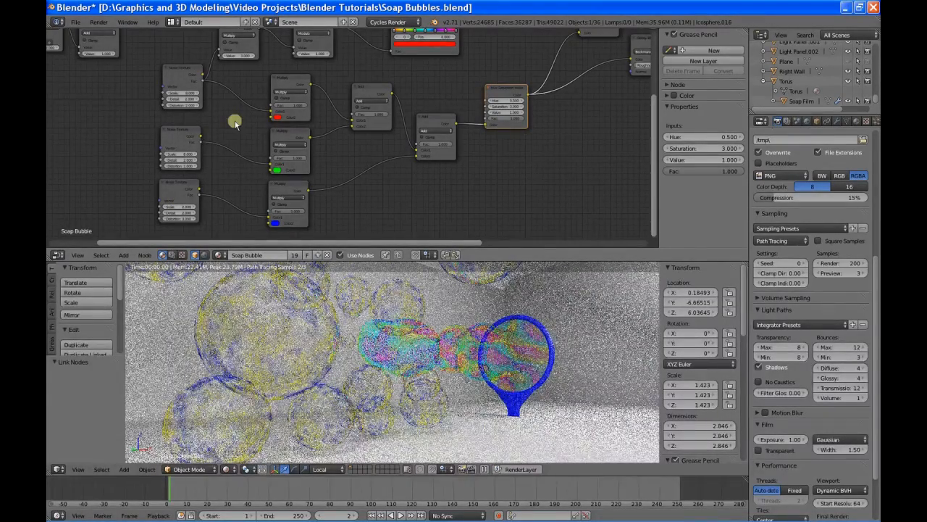
{"action": "left_click", "coordinate": [175, 154]}
{"action": "type", "text": "7"}
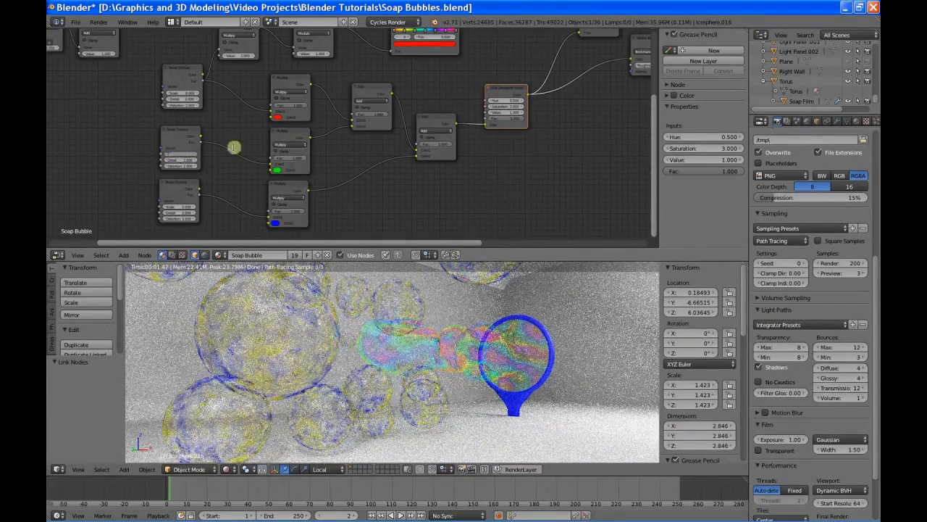
{"action": "key", "text": "Return"}
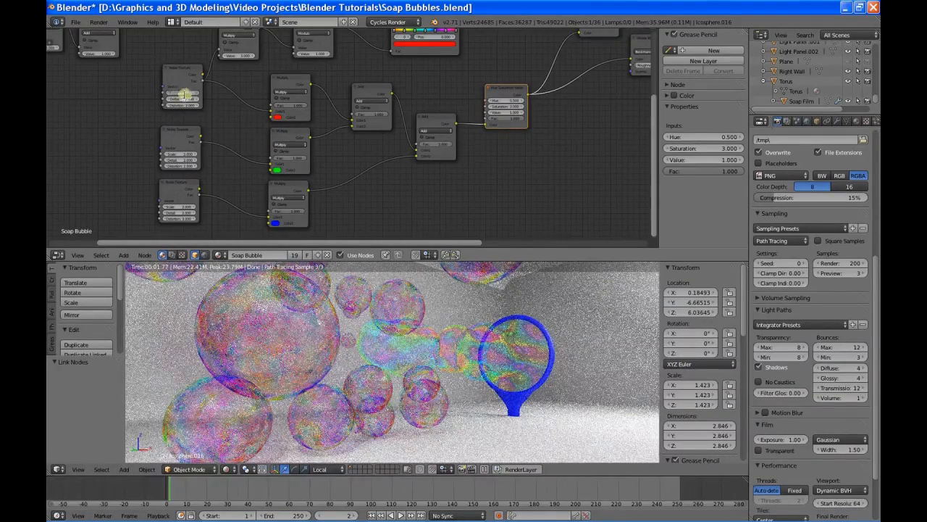
Step: Try a scale of 2 on the Noise Texture feeding the red Multiply node, and return it to 8
{"action": "key", "text": "Return"}
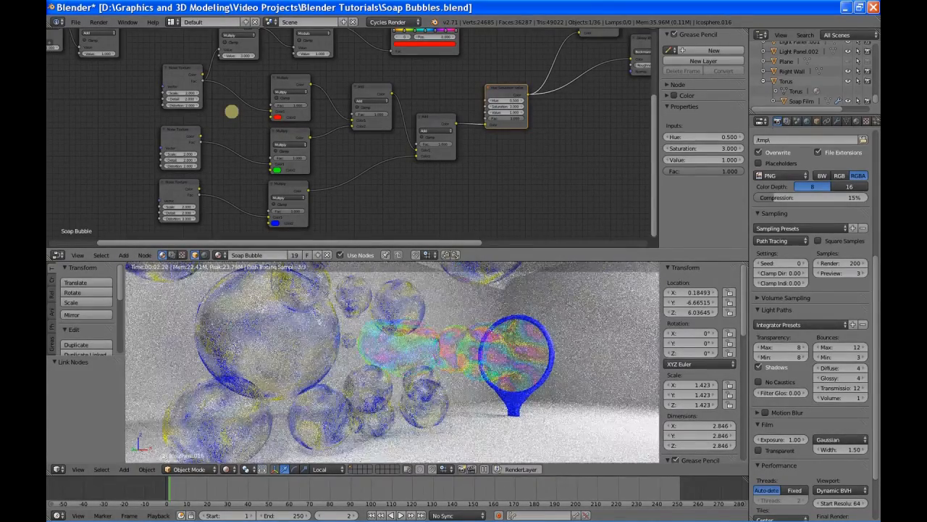
{"action": "left_click", "coordinate": [180, 93]}
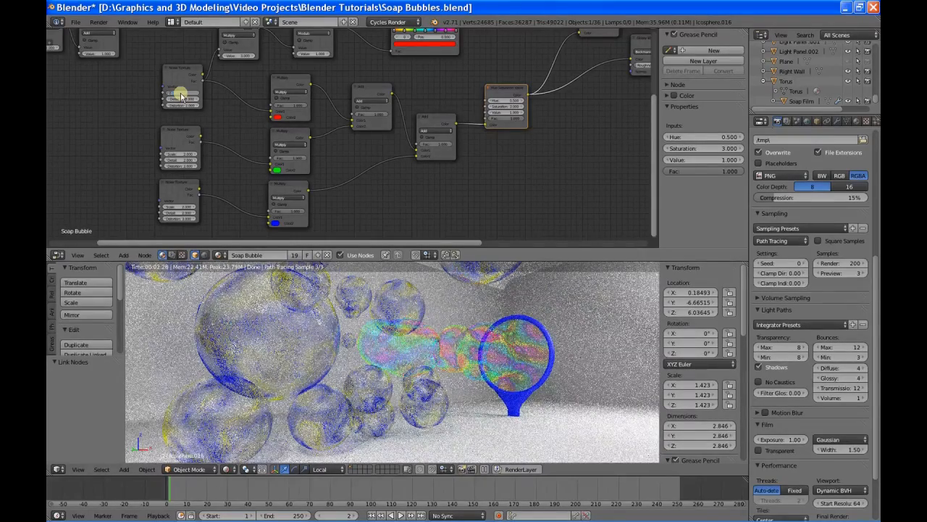
{"action": "key", "text": "Return"}
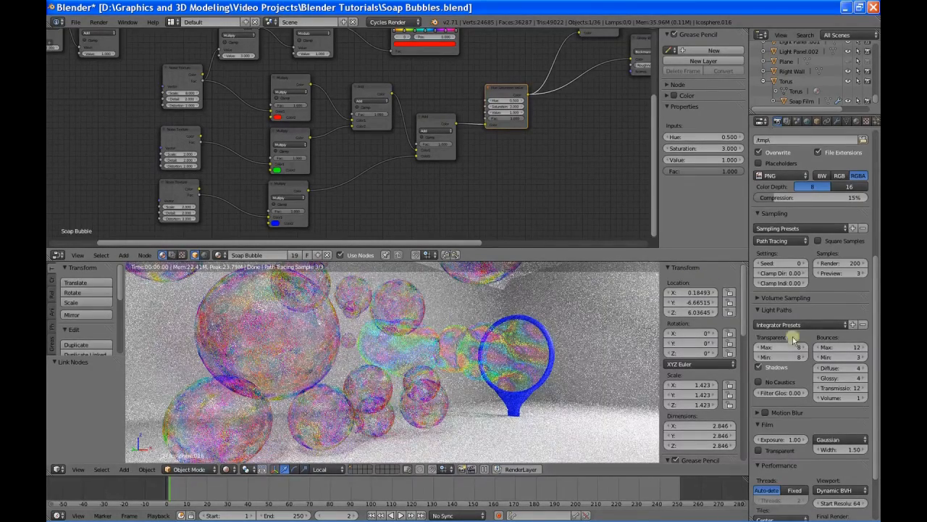
Step: Set the render samples to 50 and render the image
{"action": "left_click", "coordinate": [839, 264]}
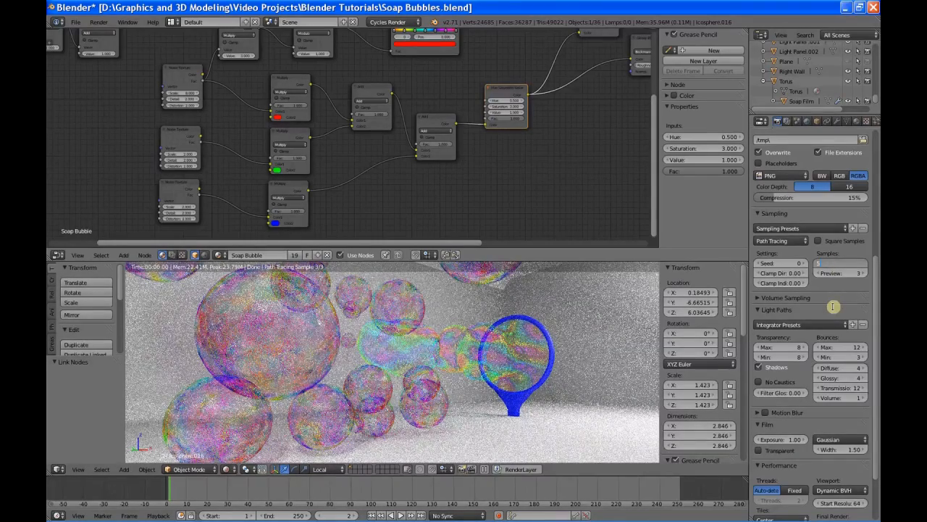
{"action": "key", "text": "Return"}
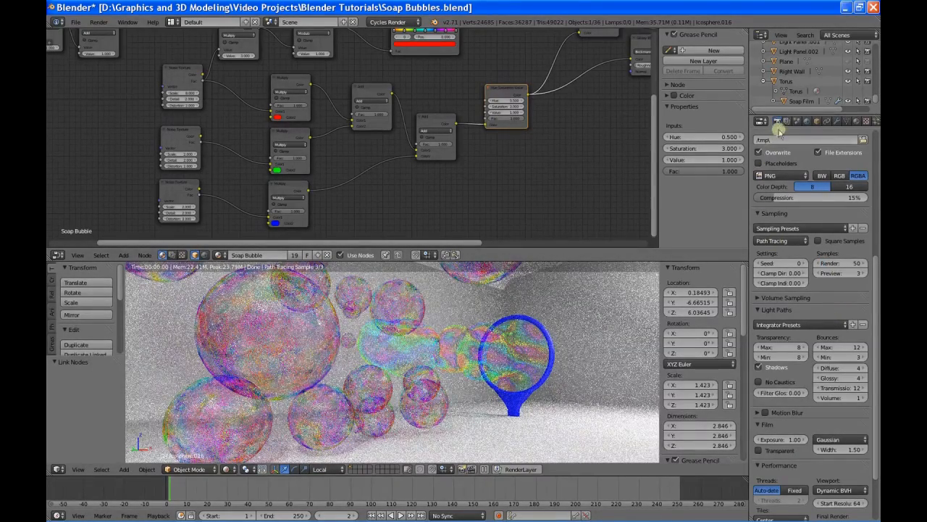
{"action": "scroll", "coordinate": [792, 237], "scroll_direction": "up", "scroll_amount": 3}
{"action": "scroll", "coordinate": [792, 236], "scroll_direction": "up", "scroll_amount": 5}
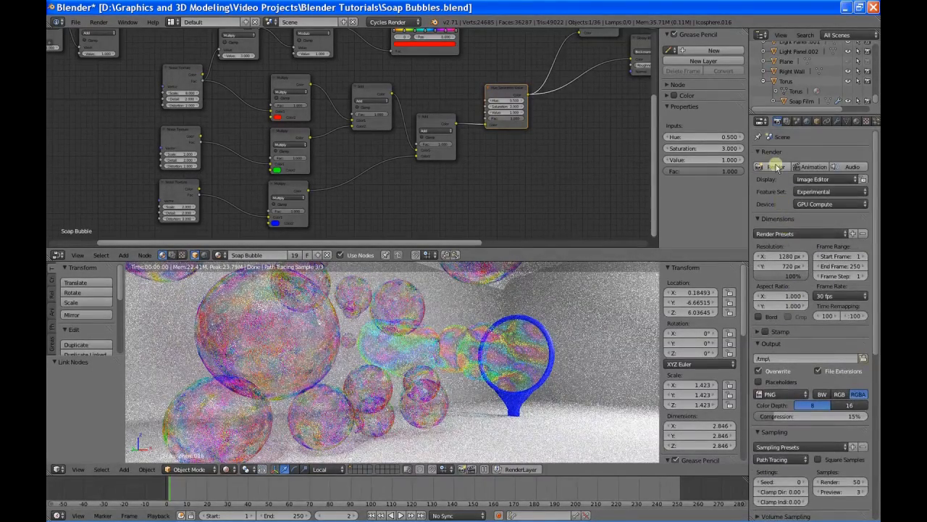
{"action": "left_click", "coordinate": [775, 166]}
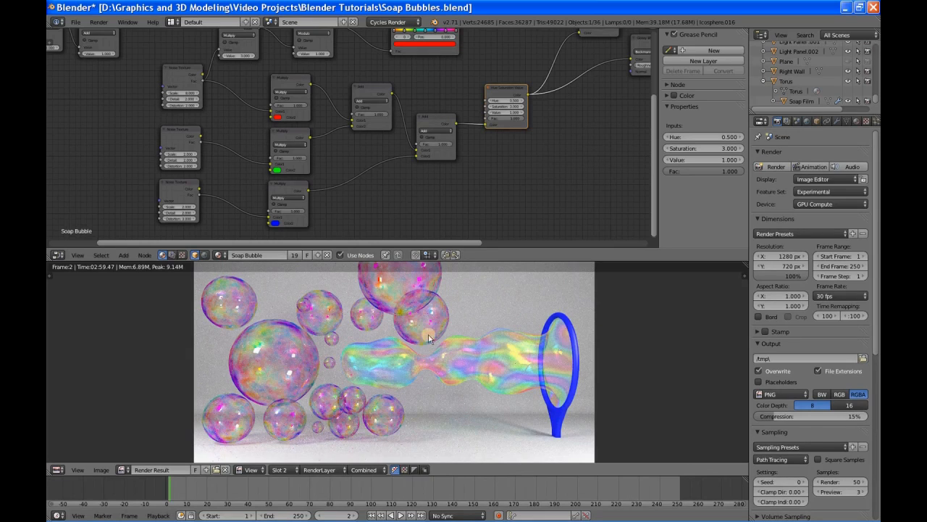
Step: Examine the colour pattern on the bubbles and the soap film in the rendered image
{"action": "middle_click_drag", "start_coordinate": [355, 336], "coordinate": [399, 313]}
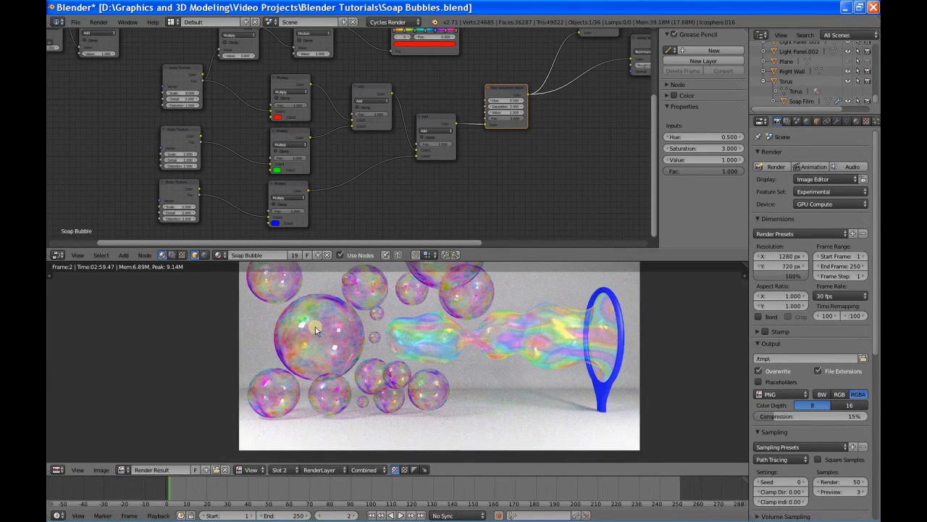
{"action": "scroll", "coordinate": [311, 326], "scroll_direction": "up", "scroll_amount": 3}
{"action": "scroll", "coordinate": [316, 330], "scroll_direction": "down", "scroll_amount": 1}
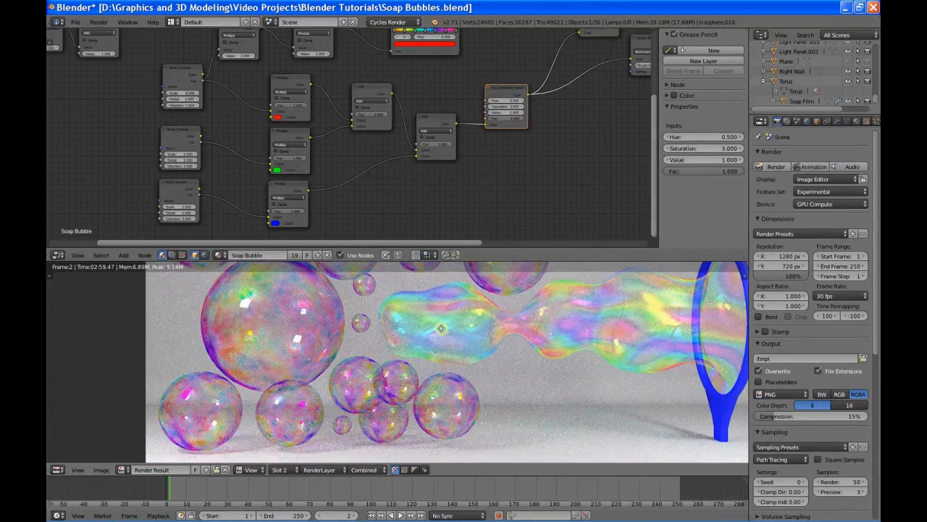
{"action": "middle_click_drag", "start_coordinate": [441, 331], "coordinate": [441, 351]}
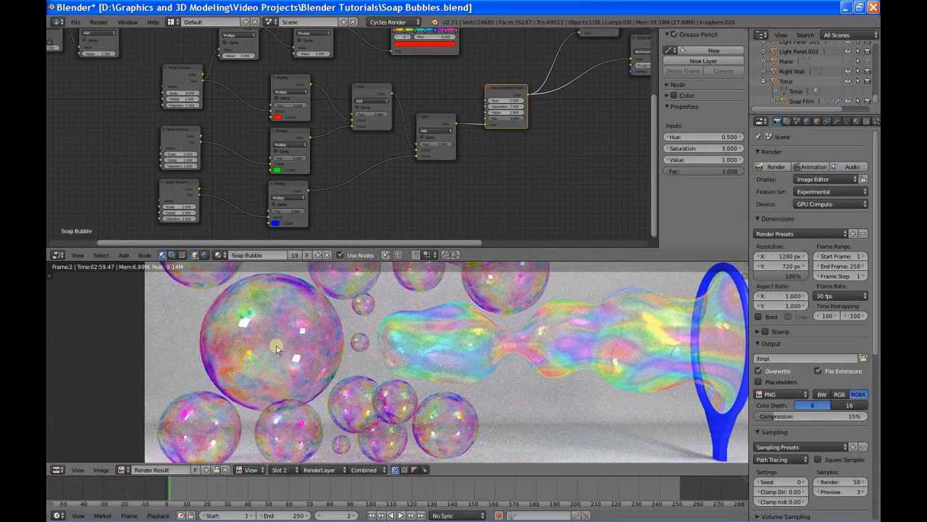
{"action": "middle_click_drag", "start_coordinate": [279, 350], "coordinate": [293, 335]}
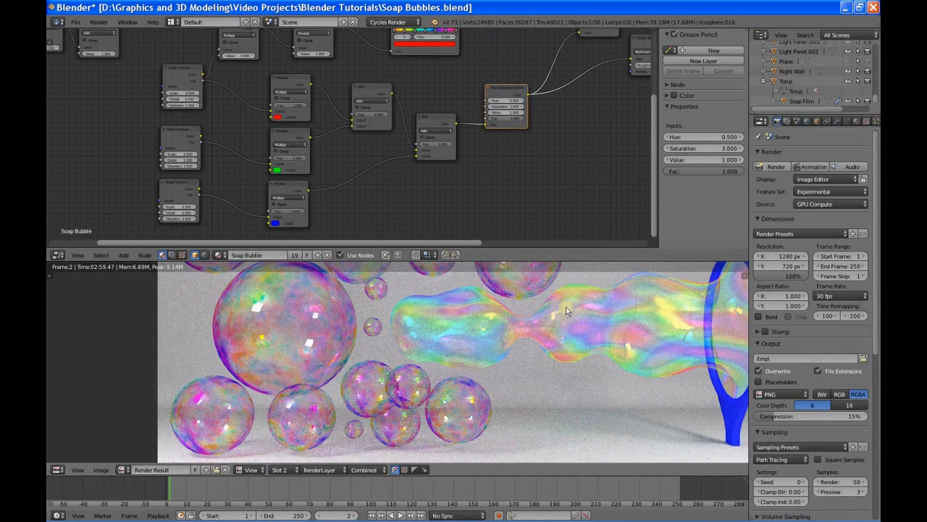
{"action": "middle_click_drag", "start_coordinate": [573, 305], "coordinate": [313, 424]}
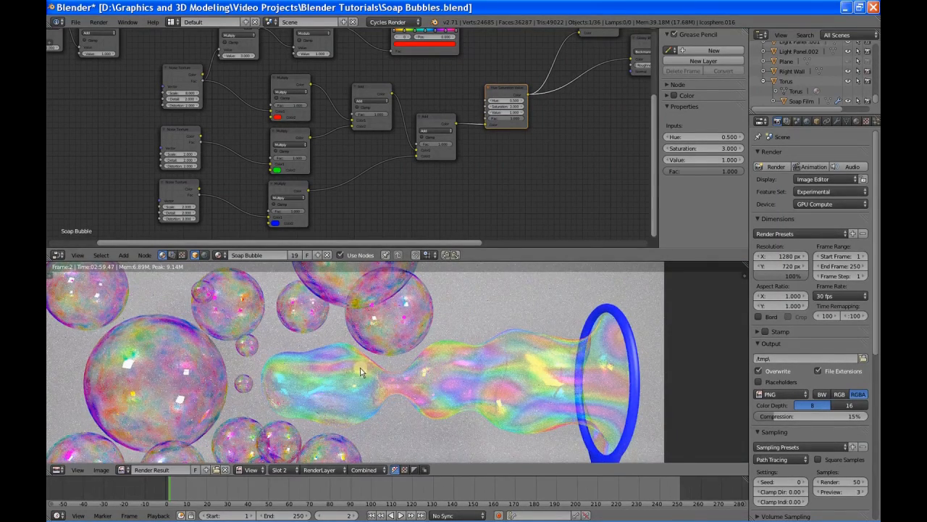
{"action": "middle_click_drag", "start_coordinate": [128, 370], "coordinate": [196, 339]}
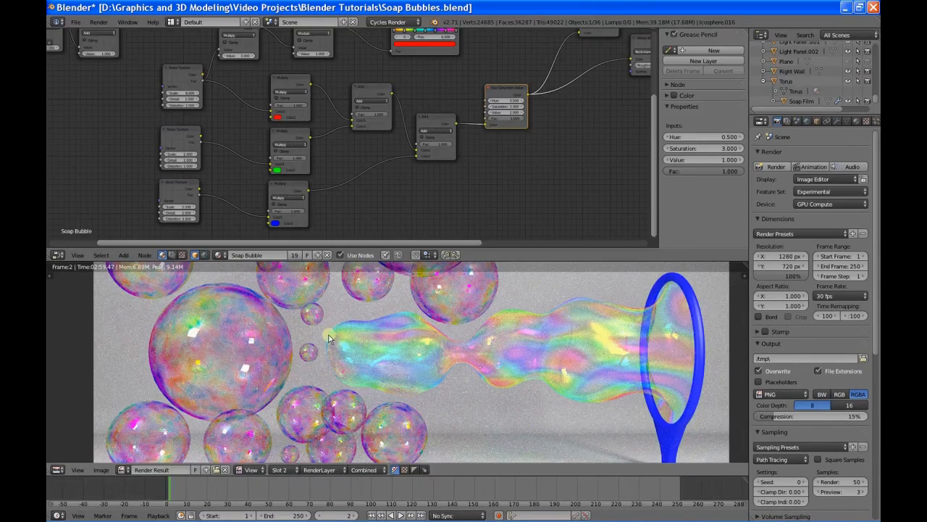
{"action": "scroll", "coordinate": [327, 340], "scroll_direction": "down", "scroll_amount": 3}
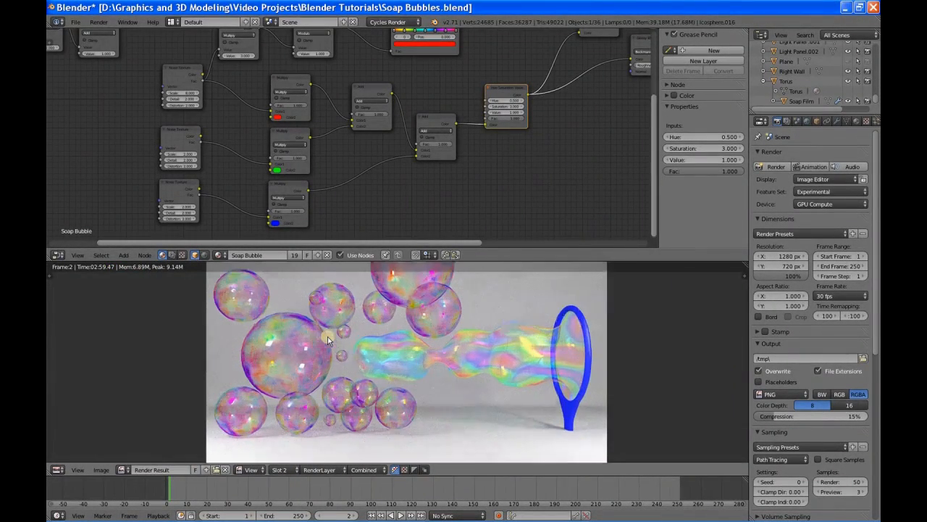
Step: Try linking the Layer Weight node to the second value input of the neighbouring Multiply node, and detach the link
{"action": "middle_click_drag", "start_coordinate": [440, 186], "coordinate": [407, 240]}
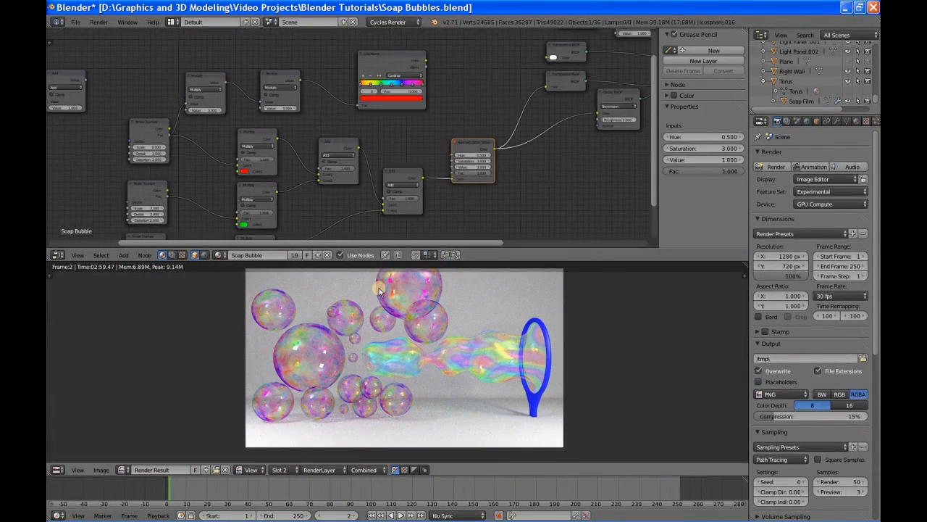
{"action": "middle_click_drag", "start_coordinate": [302, 203], "coordinate": [430, 217]}
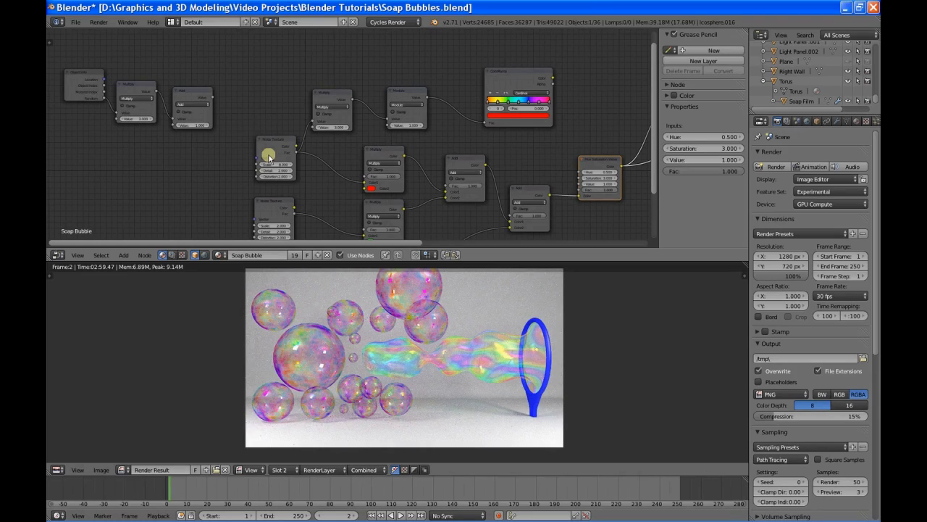
{"action": "left_click", "coordinate": [338, 120]}
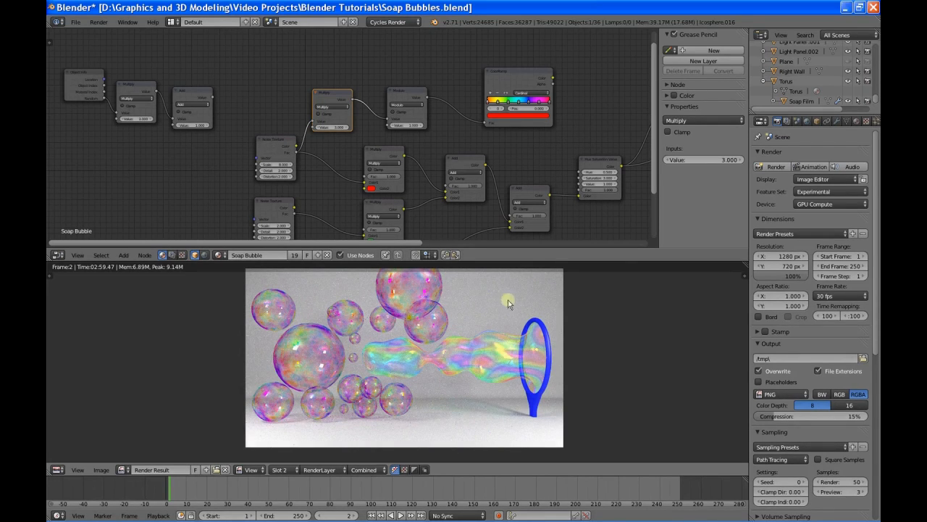
{"action": "middle_click_drag", "start_coordinate": [613, 215], "coordinate": [317, 213]}
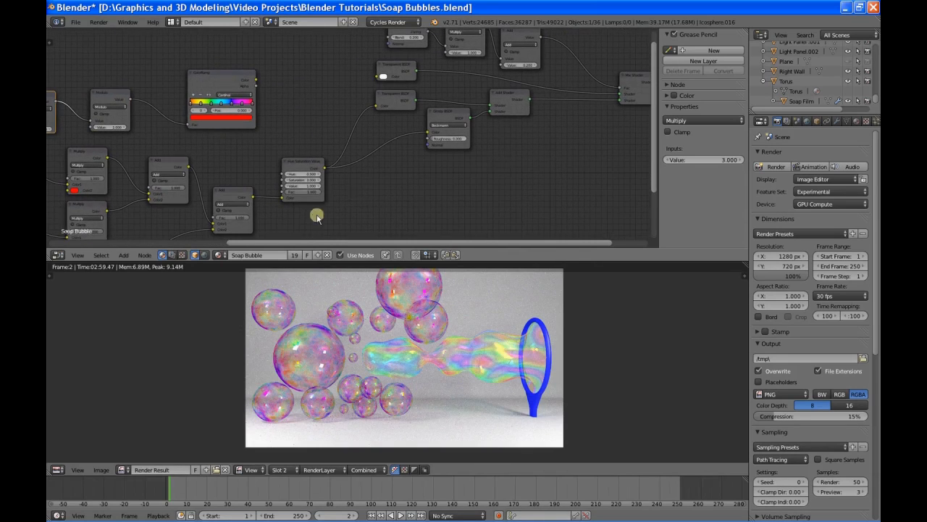
{"action": "middle_click_drag", "start_coordinate": [598, 124], "coordinate": [459, 198]}
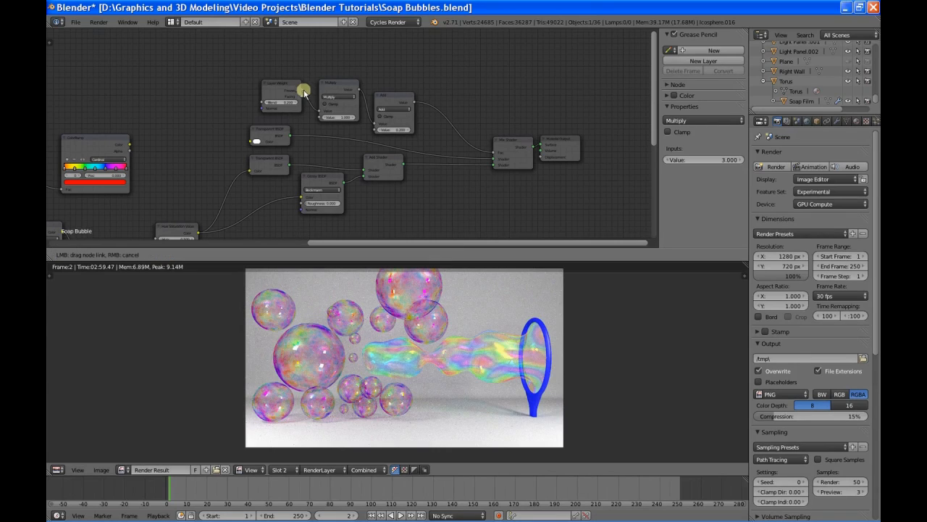
{"action": "left_click_drag", "start_coordinate": [302, 91], "coordinate": [320, 112]}
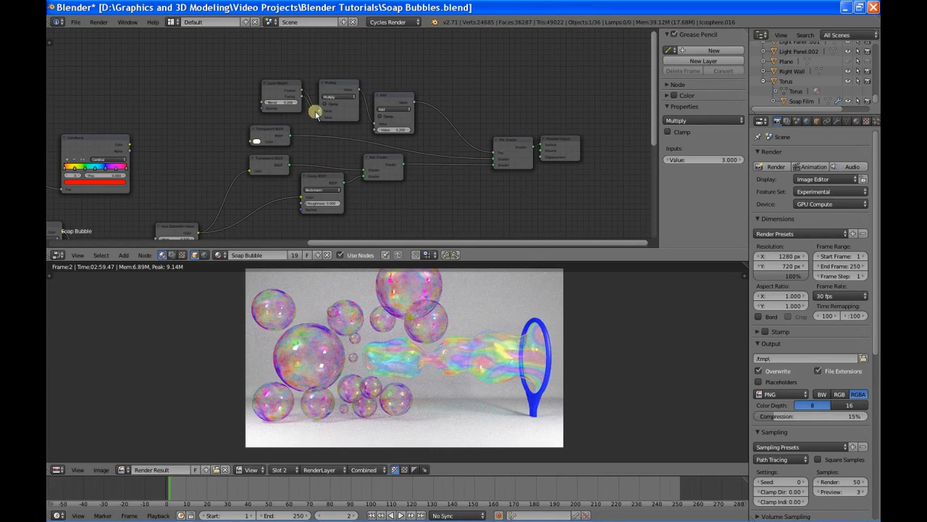
{"action": "left_click_drag", "start_coordinate": [319, 117], "coordinate": [307, 126]}
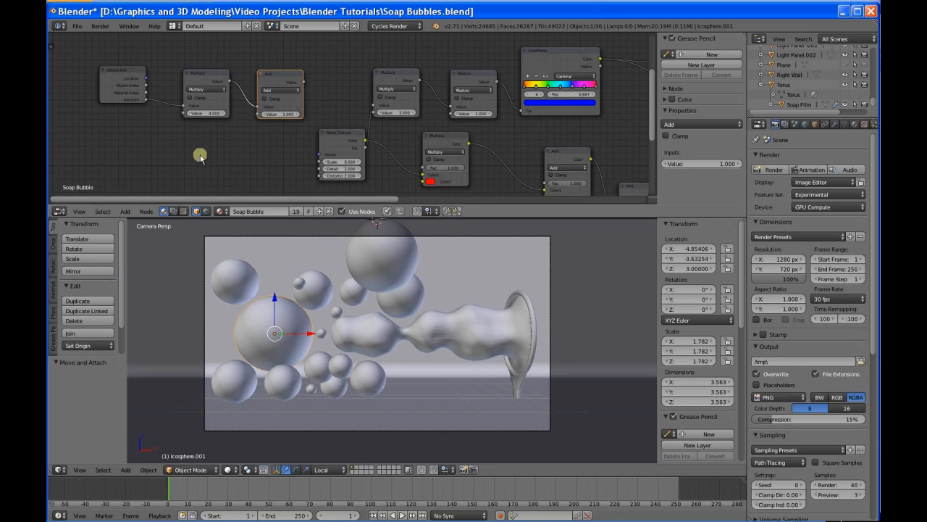
Step: Link the Add node's value to the Scale of the Noise Texture feeding the red Multiply node, and space out the Object Info, Multiply and Add nodes
{"action": "left_click", "coordinate": [114, 73]}
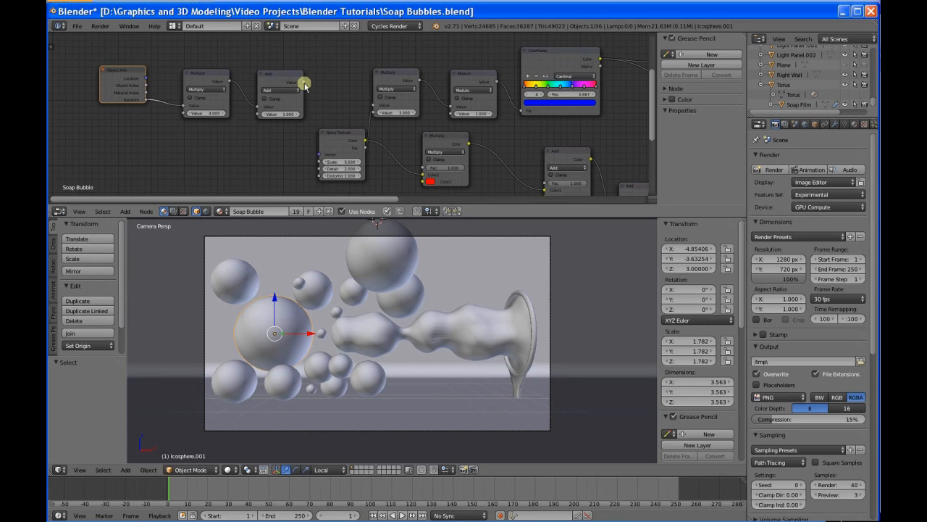
{"action": "left_click_drag", "start_coordinate": [303, 82], "coordinate": [319, 162]}
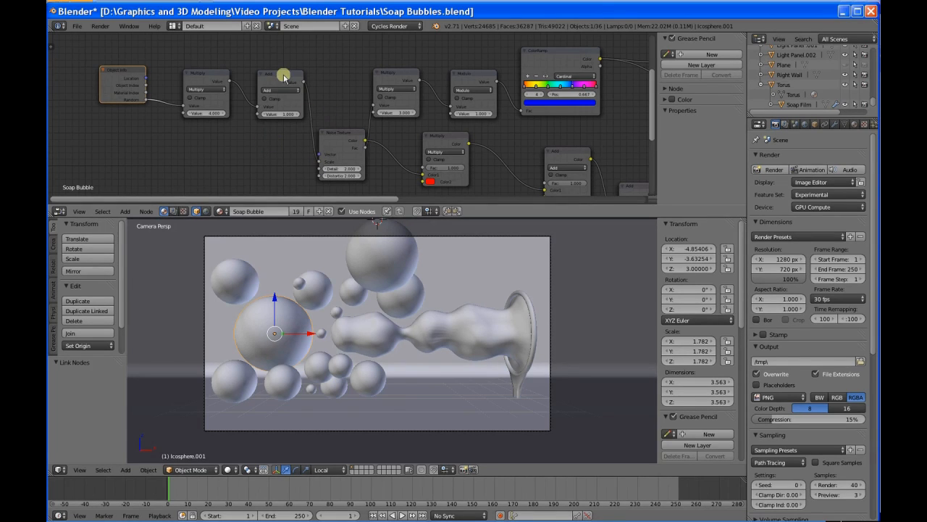
{"action": "left_click_drag", "start_coordinate": [274, 77], "coordinate": [266, 81]}
{"action": "left_click_drag", "start_coordinate": [207, 77], "coordinate": [192, 76]}
{"action": "left_click", "coordinate": [120, 73]}
{"action": "left_click_drag", "start_coordinate": [120, 72], "coordinate": [108, 81]}
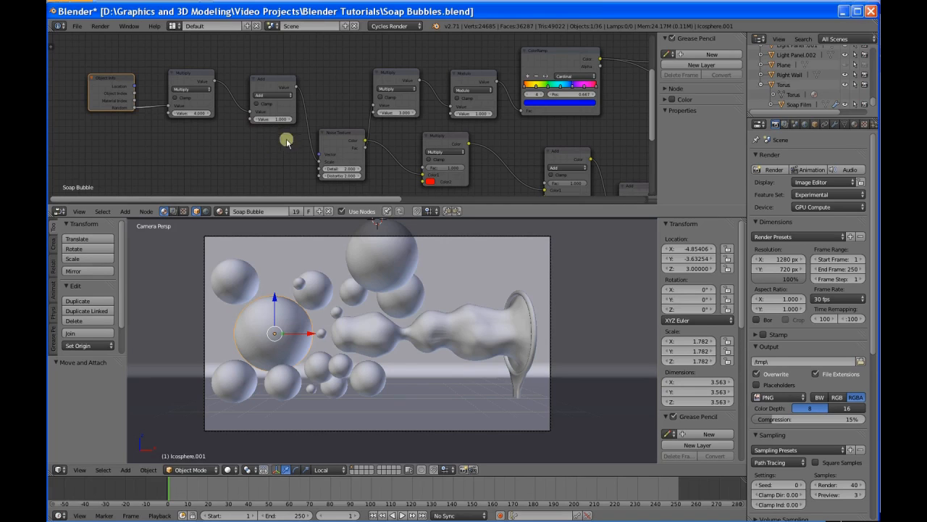
Step: Set the value of the Multiply node fed by Object Info to 2
{"action": "left_click", "coordinate": [191, 113]}
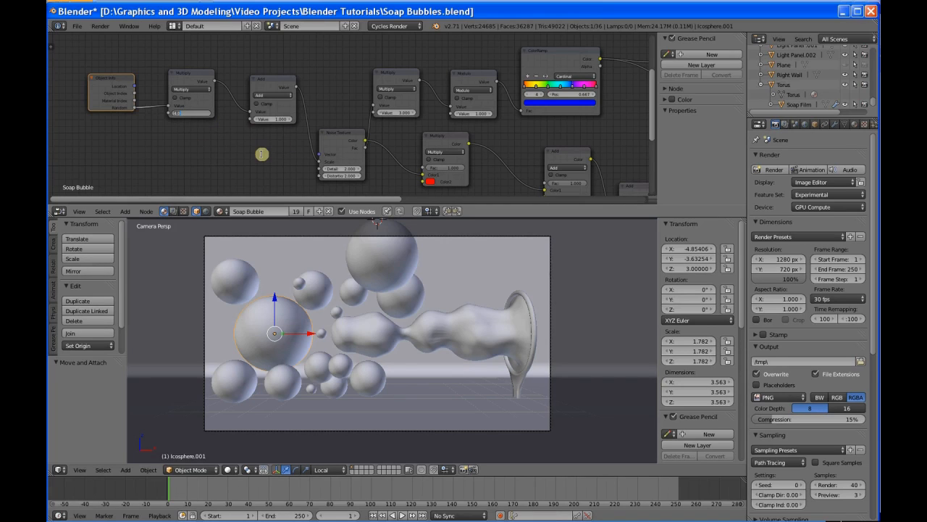
{"action": "type", "text": "2"}
{"action": "left_click", "coordinate": [261, 154]}
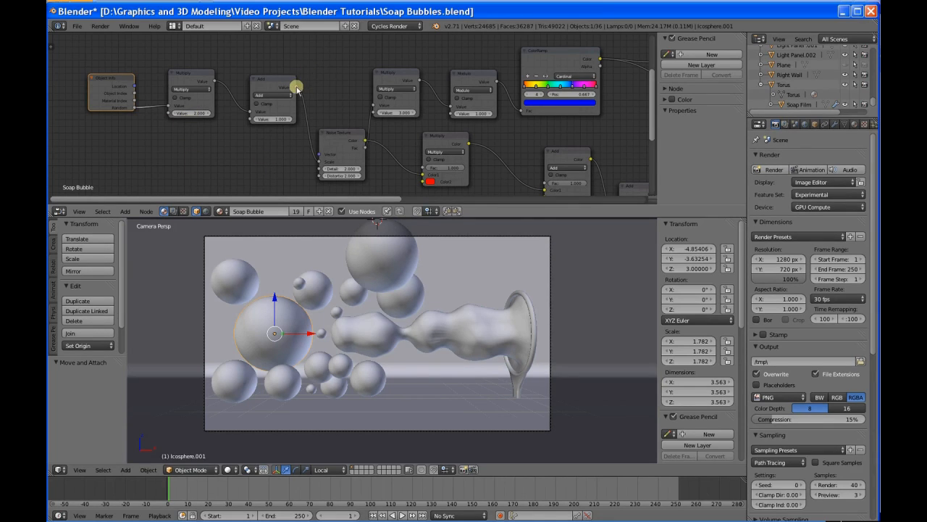
Step: Link the Add node's value to the second value of the Multiply node before Modulo, and shift the Noise Texture node aside
{"action": "left_click_drag", "start_coordinate": [296, 87], "coordinate": [378, 115]}
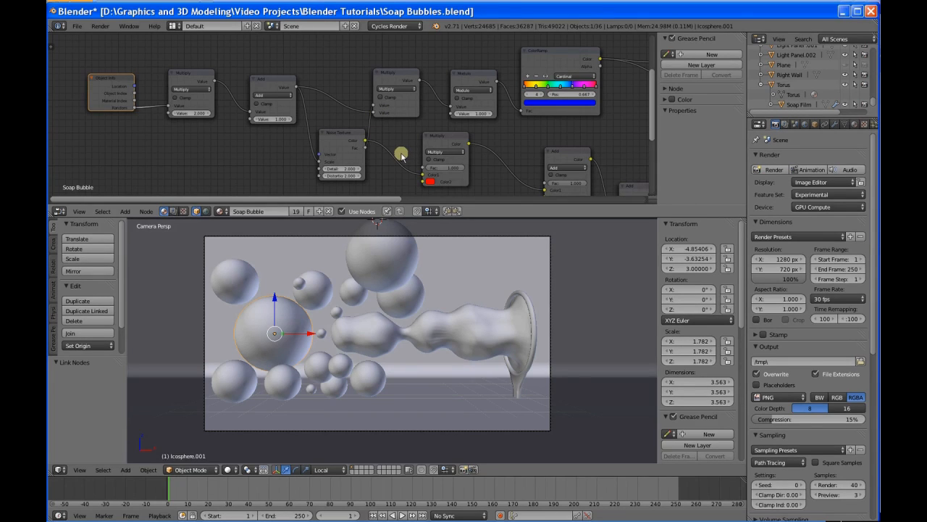
{"action": "left_click", "coordinate": [330, 135]}
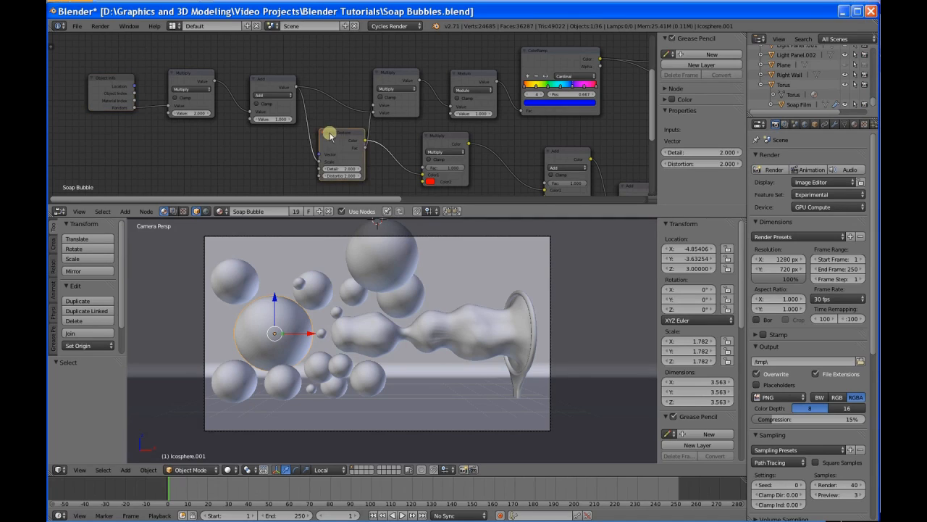
{"action": "left_click_drag", "start_coordinate": [330, 135], "coordinate": [318, 134]}
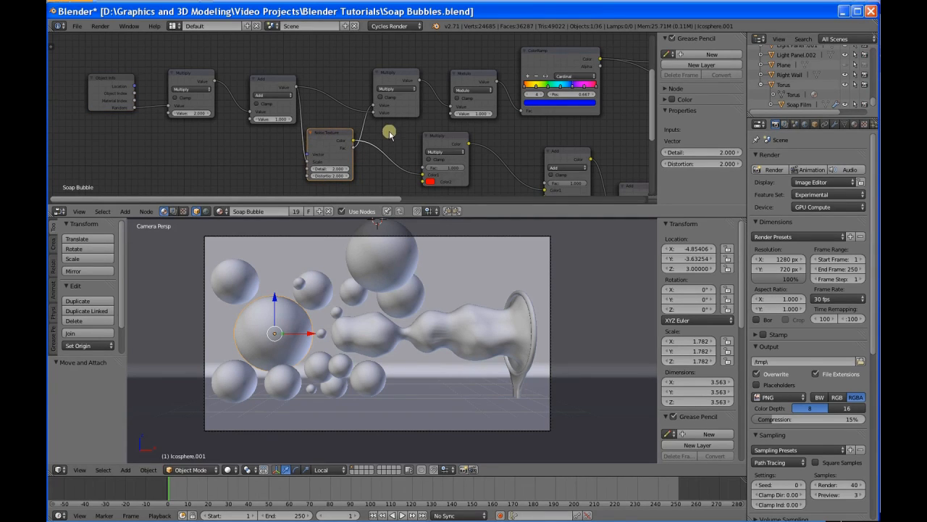
Step: Cut the Noise Texture's link to the red Multiply and the Add node's link to the Multiply before Modulo, and render the image
{"action": "right_click_drag", "start_coordinate": [390, 134], "coordinate": [368, 176], "text": "ctrl"}
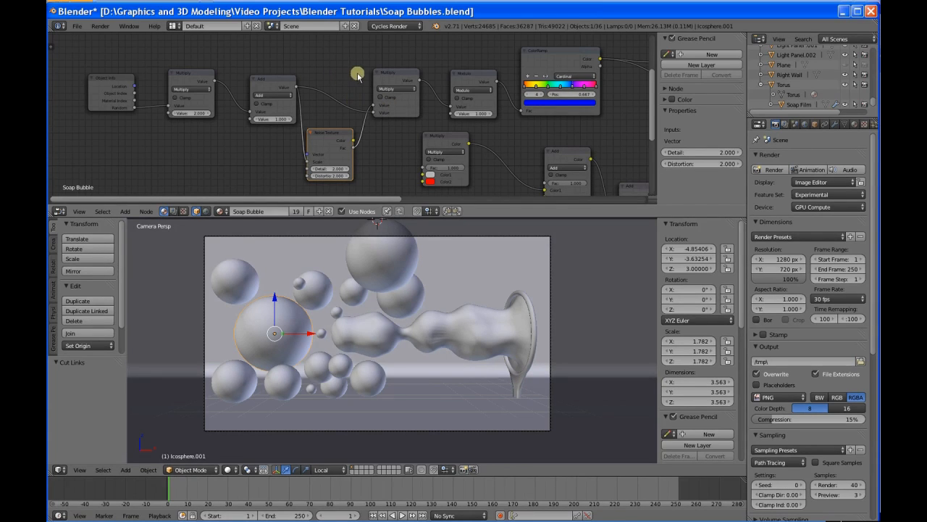
{"action": "right_click_drag", "start_coordinate": [346, 83], "coordinate": [329, 109], "text": "ctrl"}
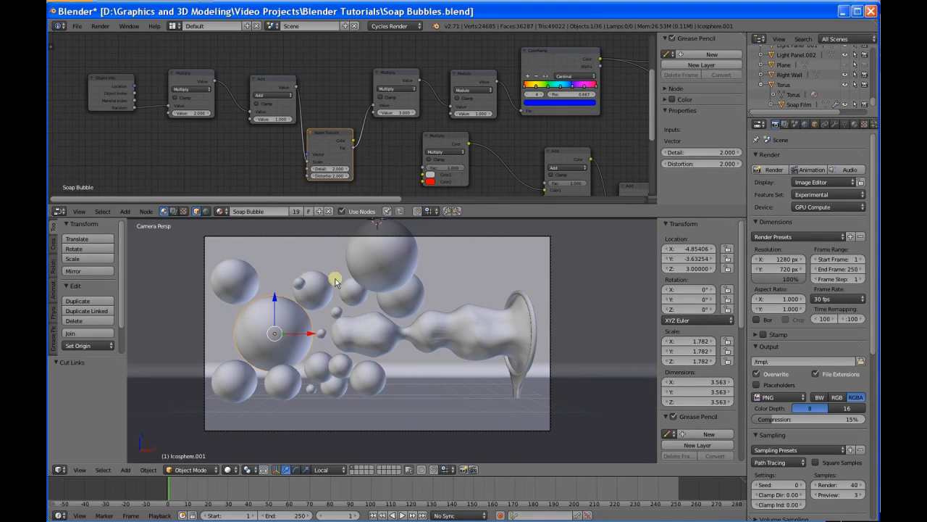
{"action": "left_click", "coordinate": [772, 171]}
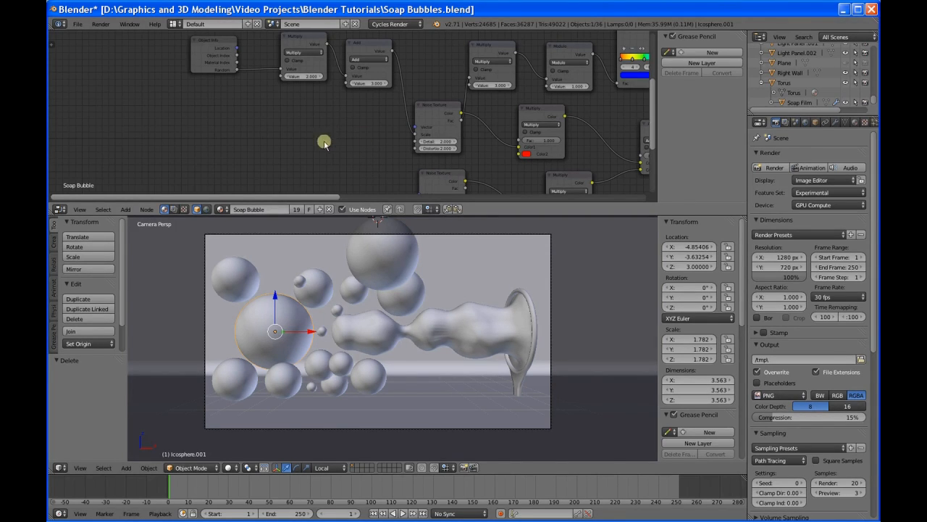
Step: Add a Texture Coordinate node below the Object Info node
{"action": "key", "text": "shift+a"}
{"action": "mouse_move", "coordinate": [310, 156]}
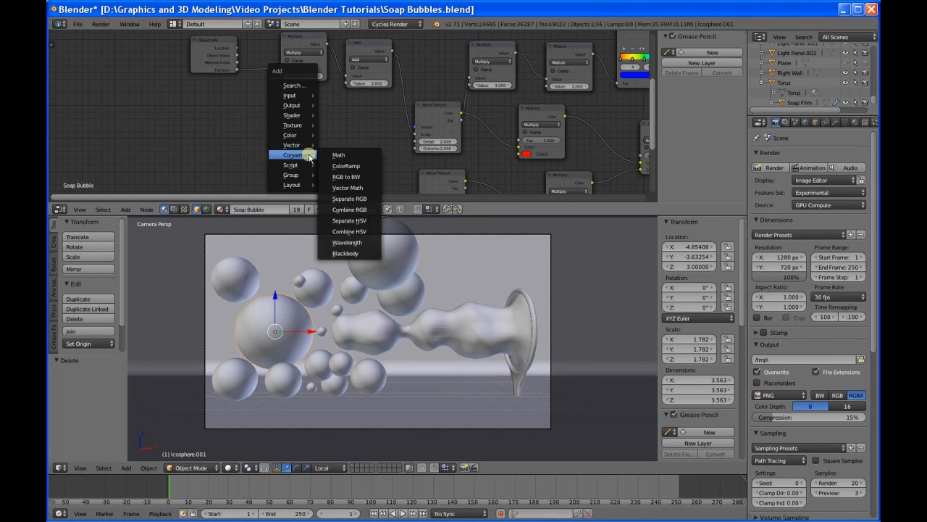
{"action": "mouse_move", "coordinate": [290, 95]}
{"action": "left_click", "coordinate": [354, 96]}
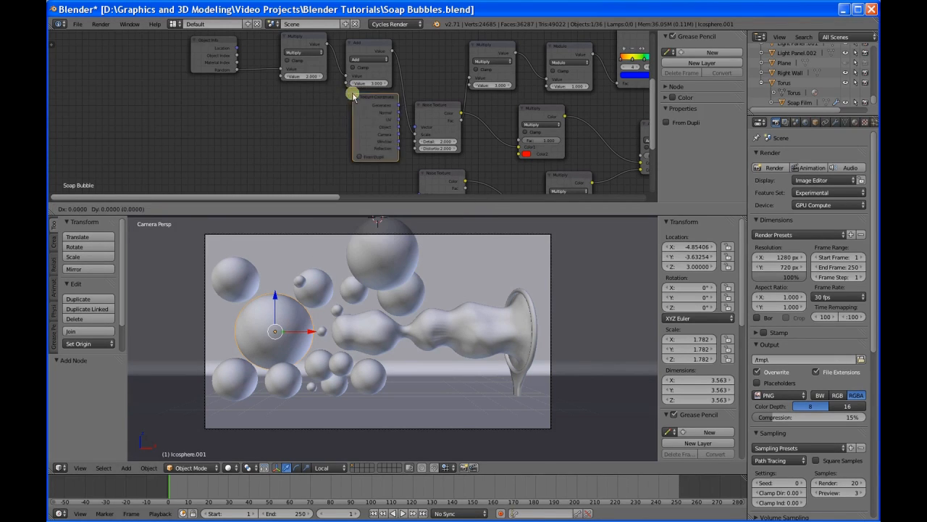
{"action": "left_click", "coordinate": [192, 110]}
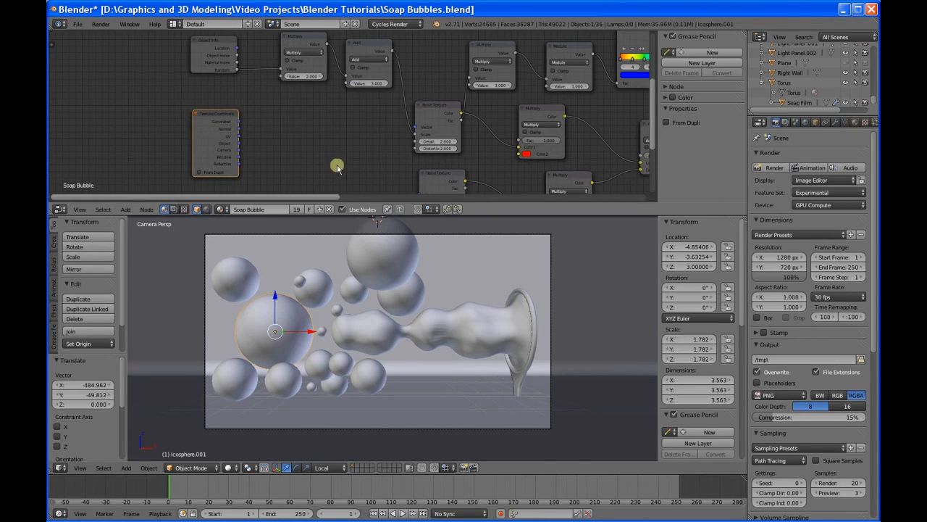
Step: Add a Mapping node between the Texture Coordinate and Noise Texture nodes, and move Texture Coordinate further away to make room
{"action": "key", "text": "shift+a"}
{"action": "mouse_move", "coordinate": [338, 167]}
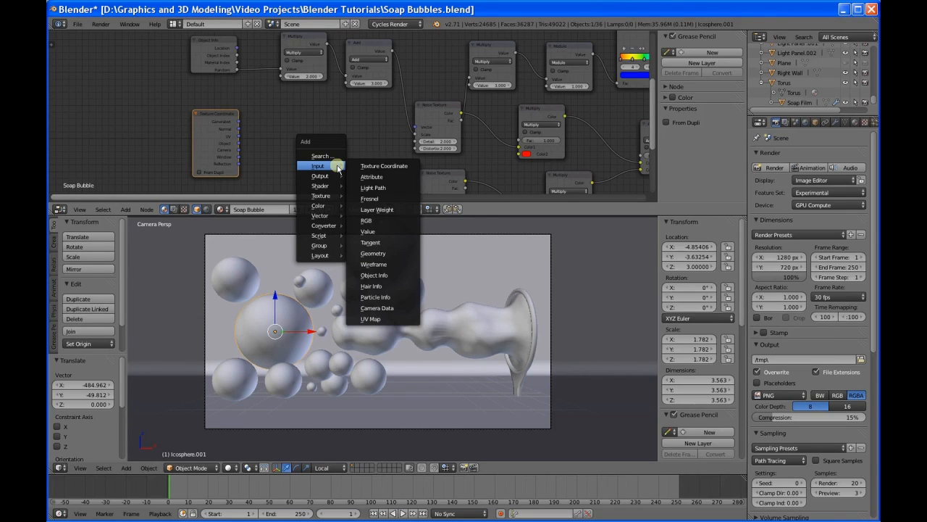
{"action": "mouse_move", "coordinate": [337, 197]}
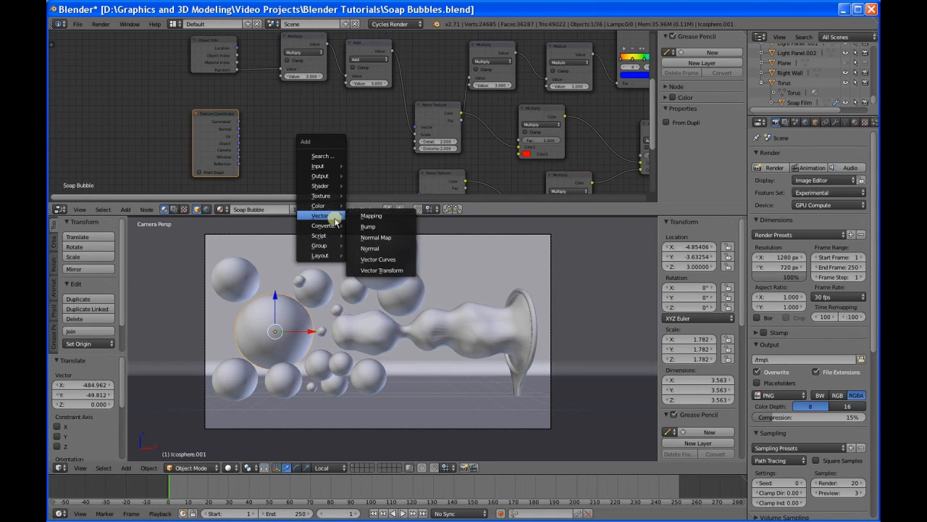
{"action": "left_click", "coordinate": [381, 215]}
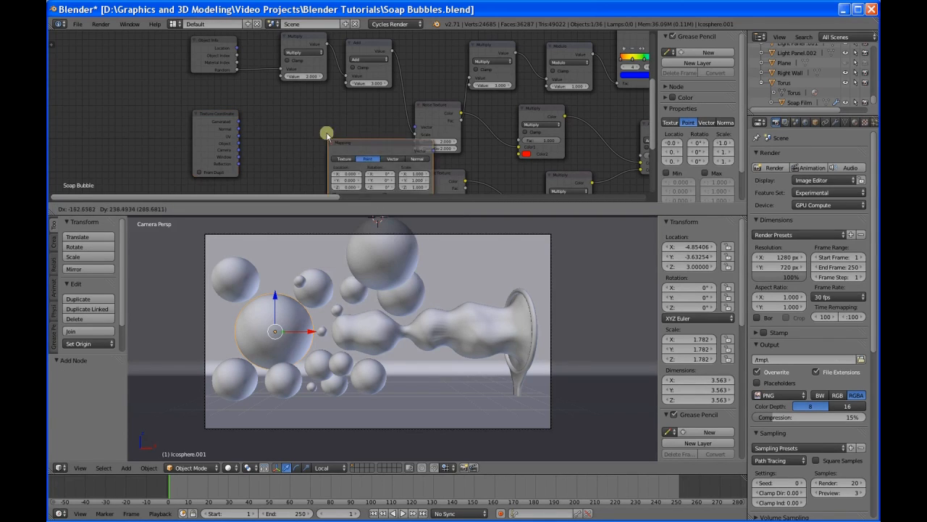
{"action": "left_click", "coordinate": [281, 98]}
{"action": "left_click_drag", "start_coordinate": [213, 118], "coordinate": [177, 114]}
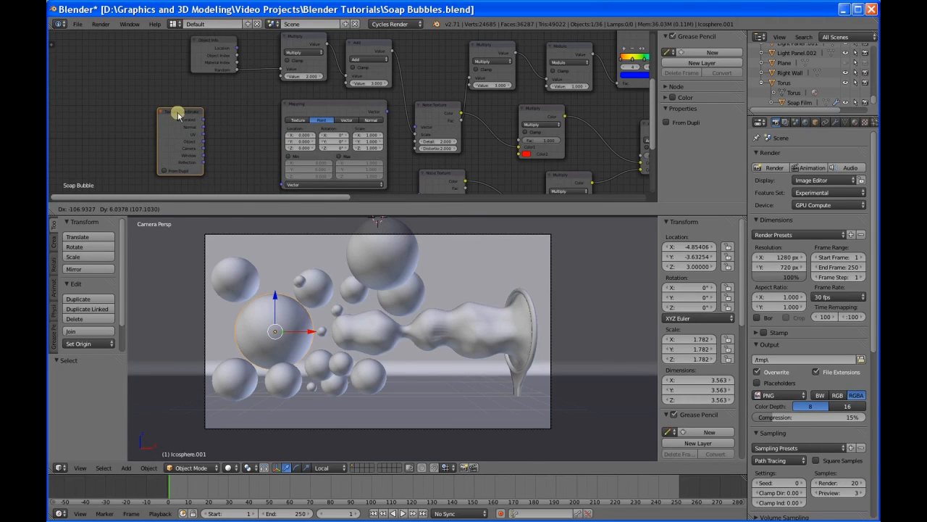
Step: Add a Vector Math node set to Add between the Texture Coordinate and Mapping nodes
{"action": "key", "text": "shift+a"}
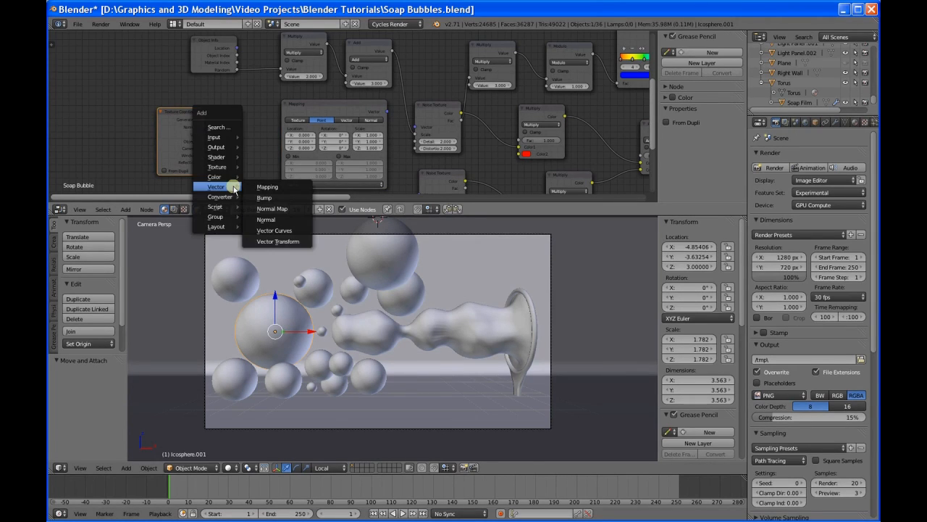
{"action": "mouse_move", "coordinate": [231, 178]}
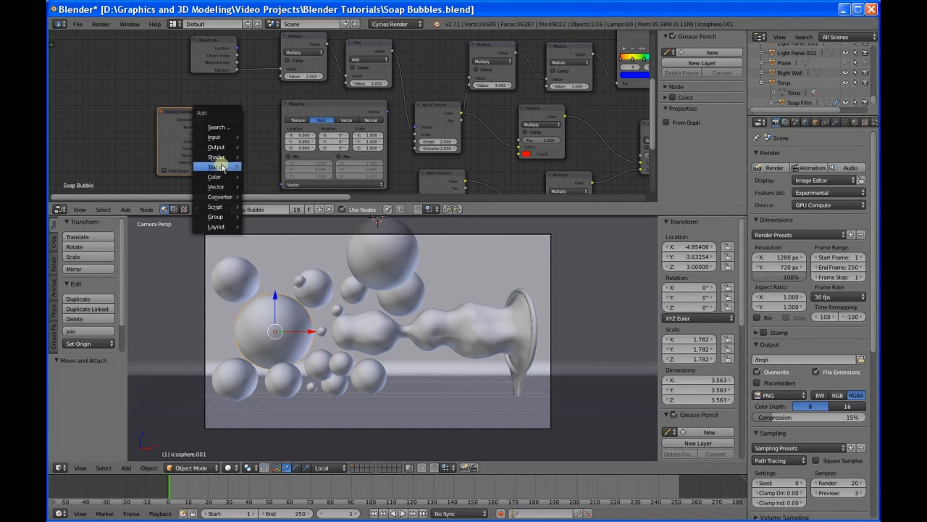
{"action": "mouse_move", "coordinate": [221, 198]}
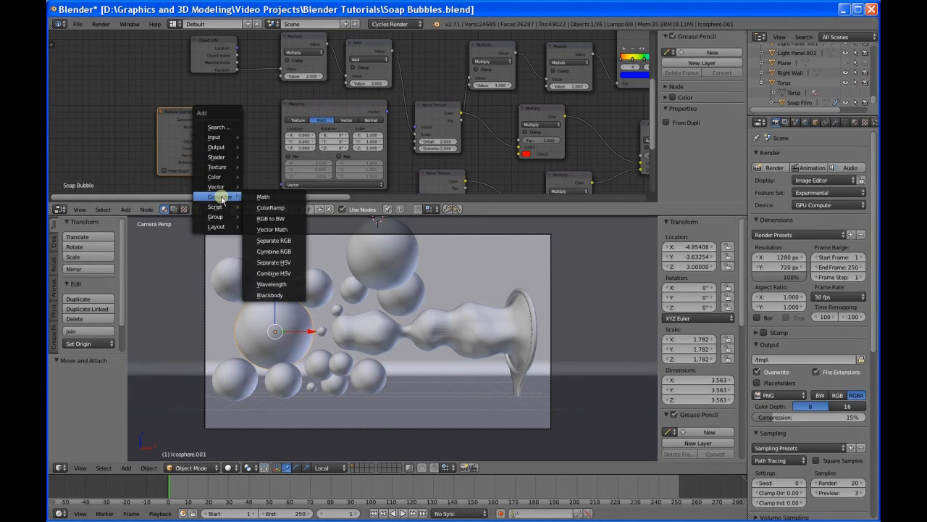
{"action": "left_click", "coordinate": [270, 229]}
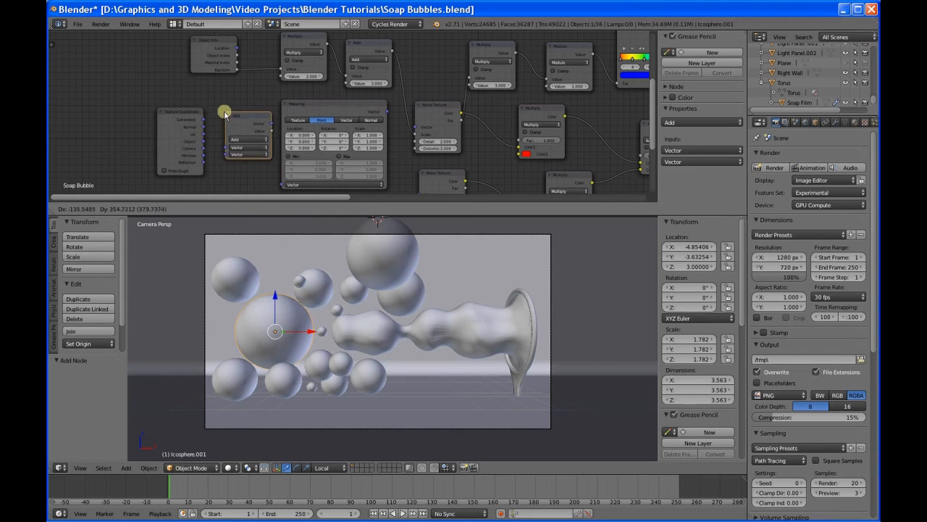
{"action": "left_click", "coordinate": [222, 113]}
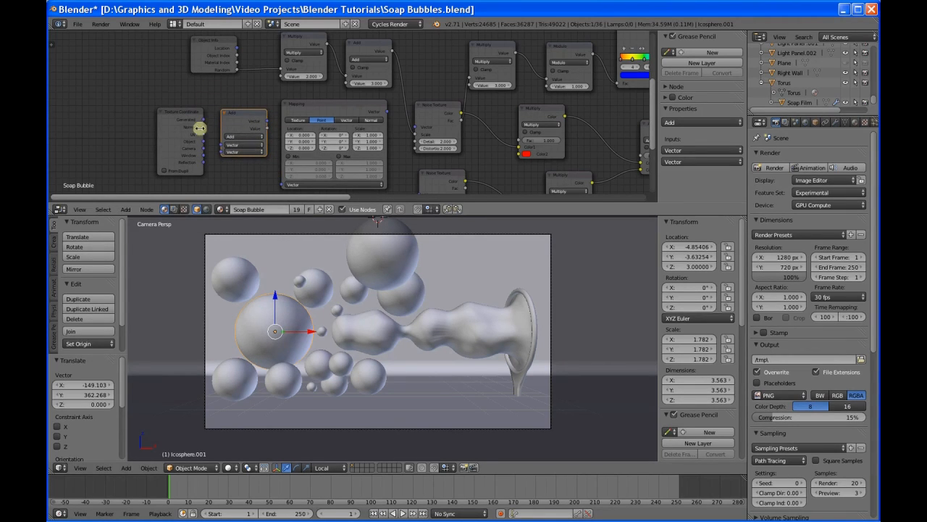
Step: Link the Generated coordinates and Object Info's Location to the Vector Math node, and route its vector through Mapping into the Noise Texture's Vector input
{"action": "left_click_drag", "start_coordinate": [205, 121], "coordinate": [219, 145]}
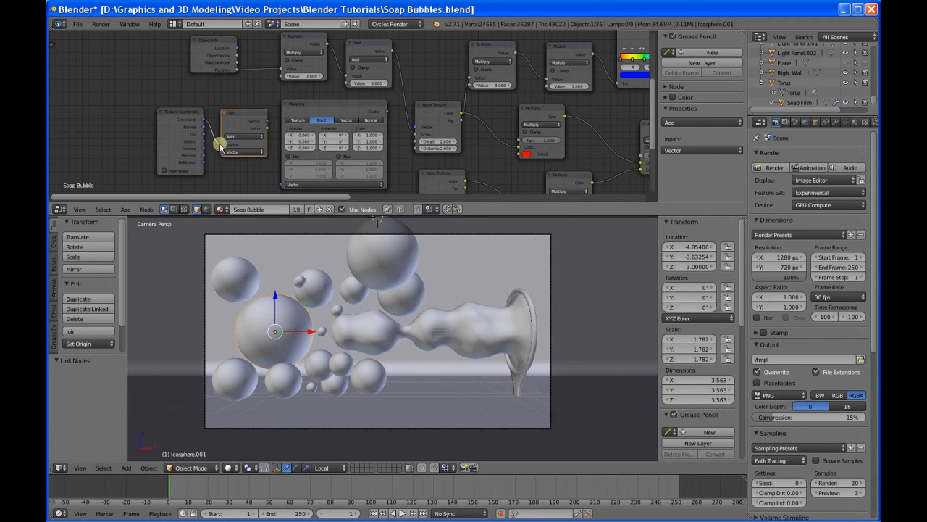
{"action": "left_click_drag", "start_coordinate": [220, 144], "coordinate": [219, 153]}
{"action": "left_click", "coordinate": [237, 47]}
{"action": "left_click_drag", "start_coordinate": [237, 47], "coordinate": [218, 144]}
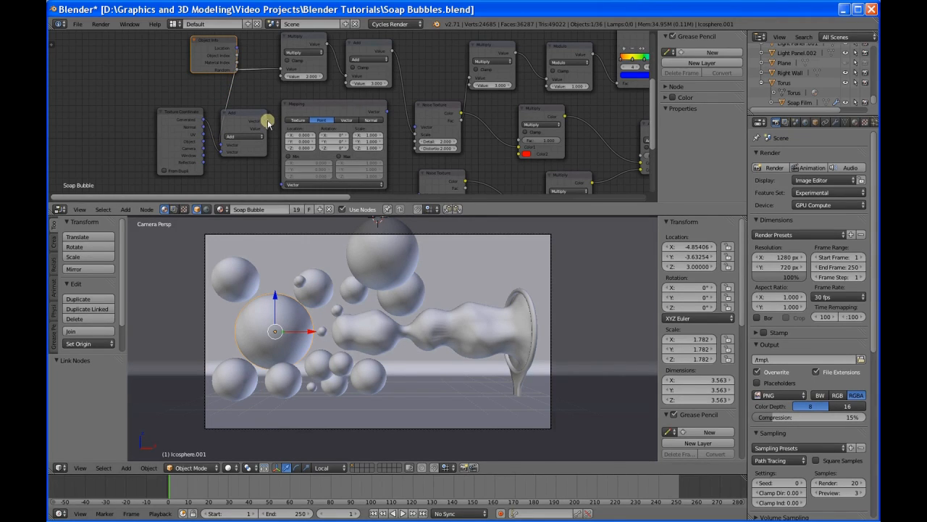
{"action": "left_click_drag", "start_coordinate": [268, 123], "coordinate": [276, 183]}
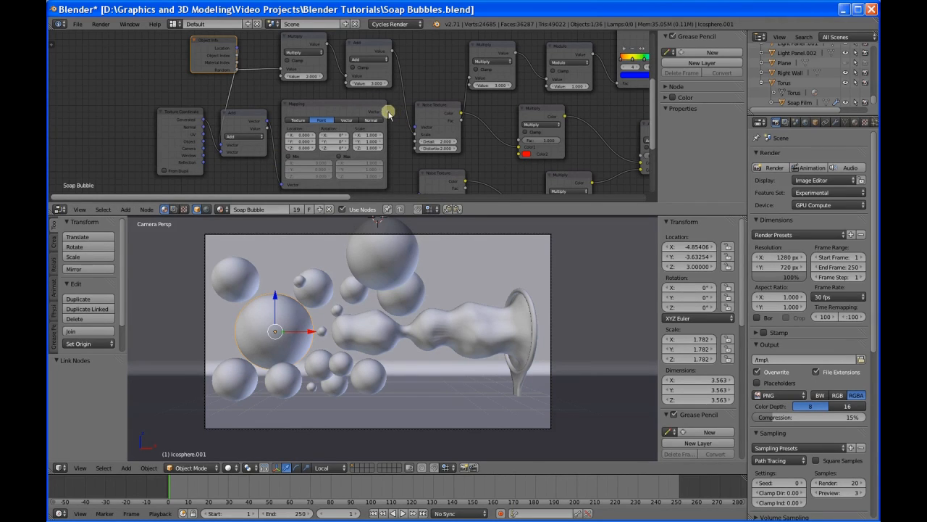
{"action": "left_click_drag", "start_coordinate": [387, 112], "coordinate": [415, 128]}
Step: Set the Mapping node's type to Texture and switch the 3D viewport to Rendered shading
{"action": "left_click", "coordinate": [297, 119]}
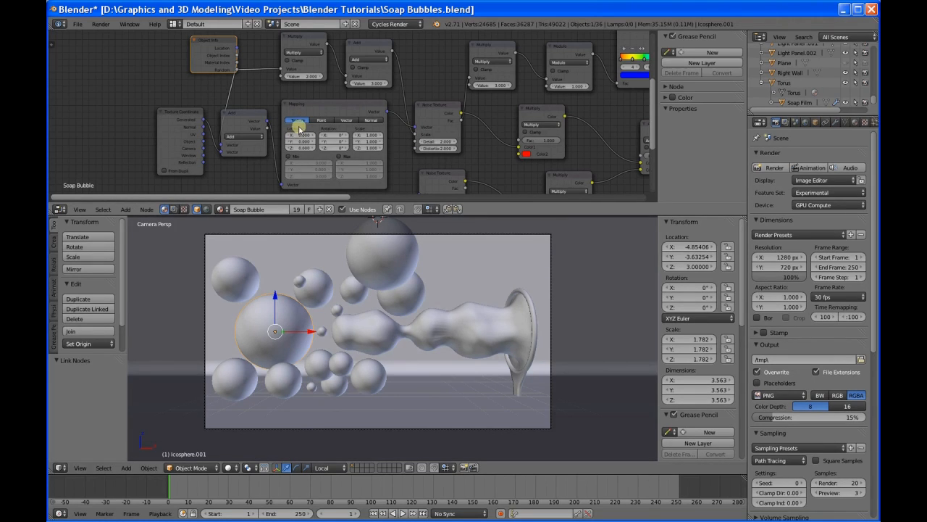
{"action": "left_click", "coordinate": [229, 467]}
{"action": "left_click", "coordinate": [251, 400]}
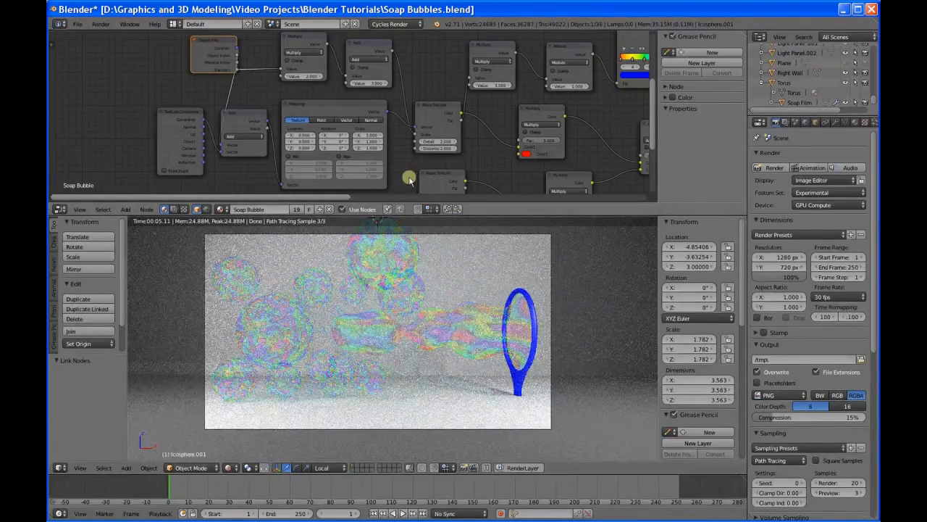
Step: Show the rendered image and review the Soap Bubble node tree, from the noise and ColorRamp nodes through to the Mix Shader
{"action": "key", "text": "F11"}
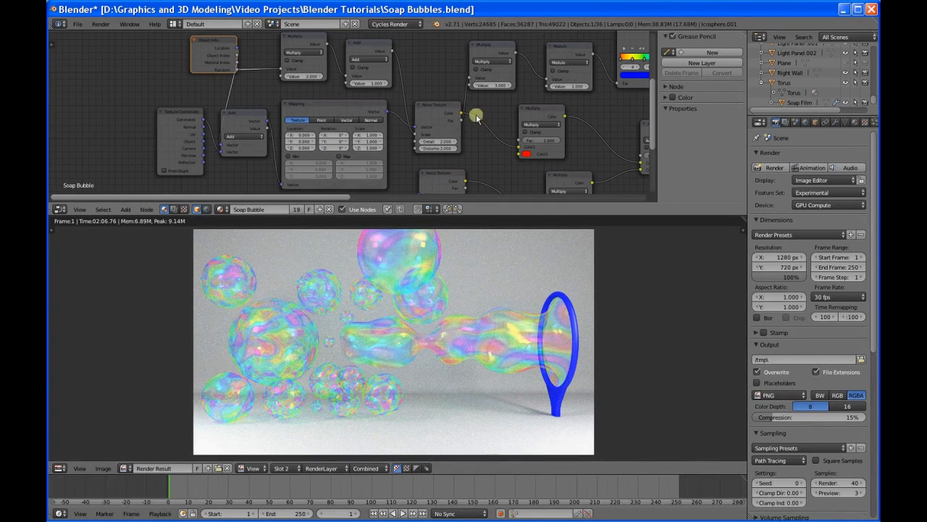
{"action": "middle_click_drag", "start_coordinate": [616, 112], "coordinate": [391, 100]}
{"action": "middle_click_drag", "start_coordinate": [515, 79], "coordinate": [370, 155]}
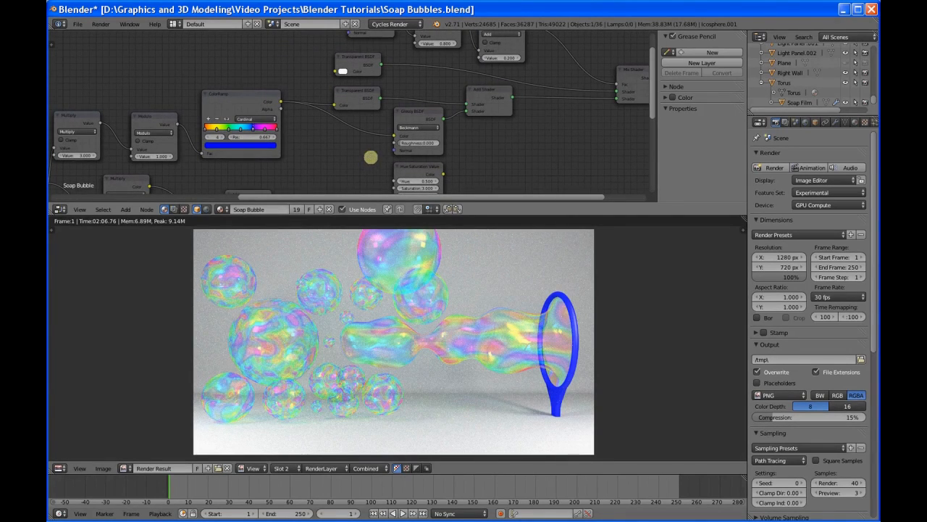
{"action": "middle_click_drag", "start_coordinate": [541, 111], "coordinate": [497, 178]}
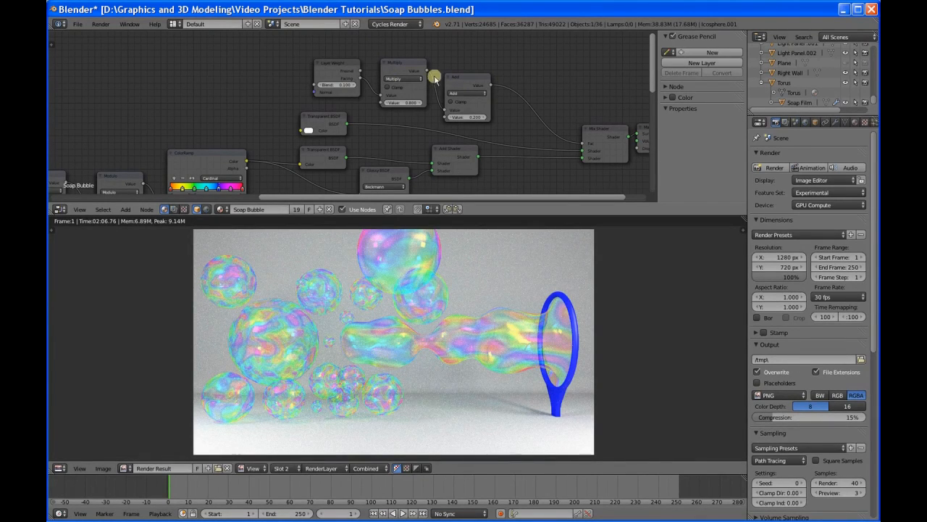
{"action": "middle_click_drag", "start_coordinate": [232, 128], "coordinate": [363, 35]}
{"action": "middle_click_drag", "start_coordinate": [313, 168], "coordinate": [362, 155]}
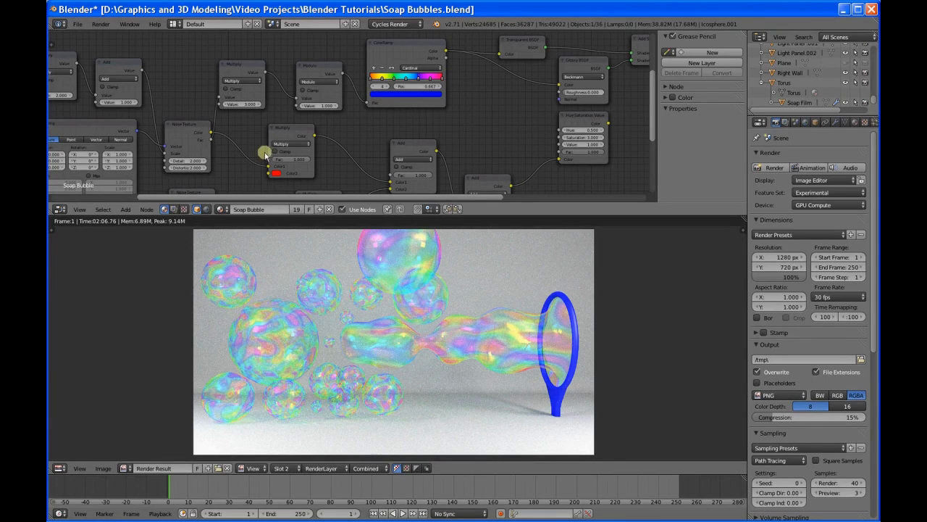
{"action": "middle_click_drag", "start_coordinate": [238, 166], "coordinate": [389, 89]}
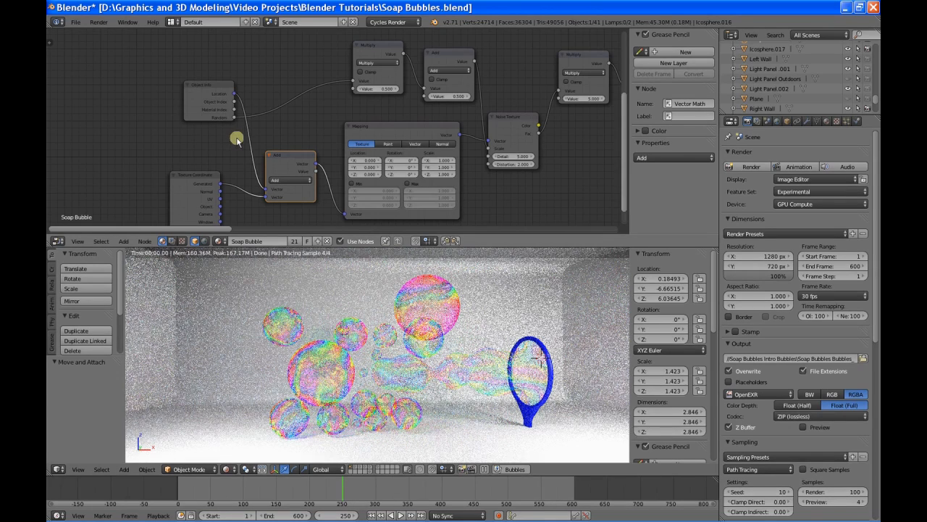
Step: Move Object Info and Texture Coordinate further from the Vector Math node, and link Object Info's Random output to its first Vector input
{"action": "left_click_drag", "start_coordinate": [205, 86], "coordinate": [174, 74]}
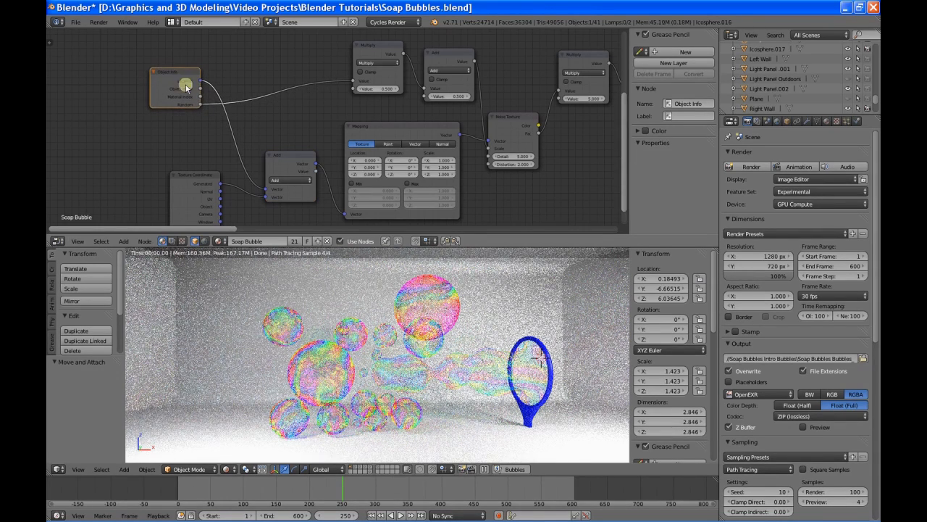
{"action": "left_click_drag", "start_coordinate": [197, 183], "coordinate": [180, 187]}
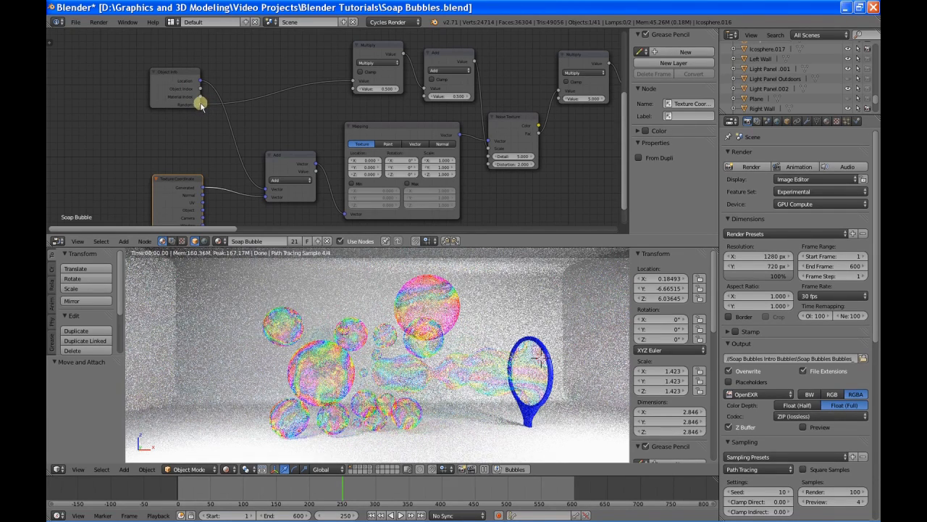
{"action": "left_click_drag", "start_coordinate": [201, 105], "coordinate": [265, 189]}
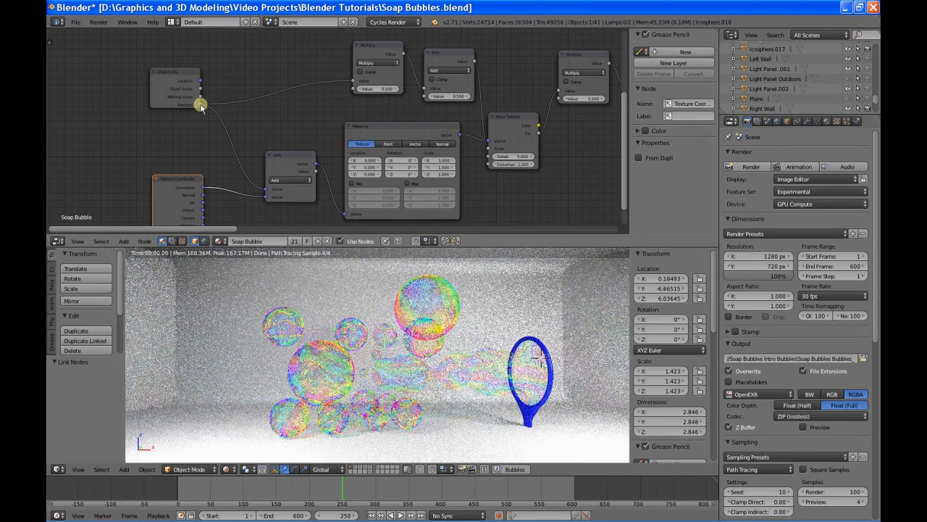
{"action": "left_click_drag", "start_coordinate": [201, 105], "coordinate": [267, 192]}
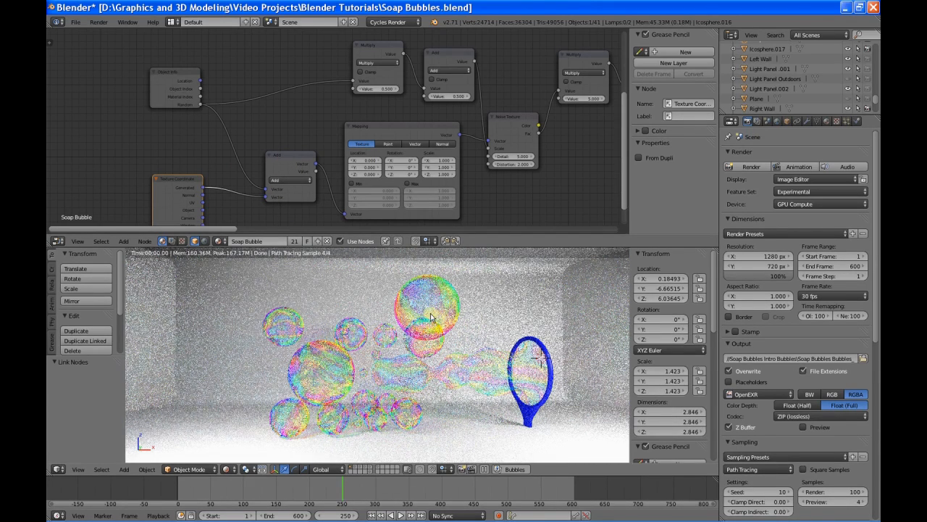
{"action": "left_click", "coordinate": [292, 156]}
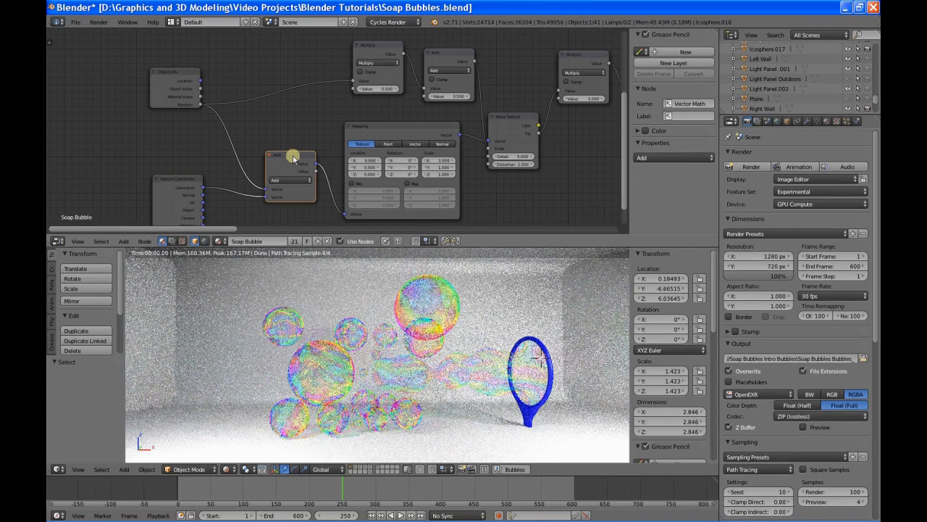
{"action": "key", "text": "g"}
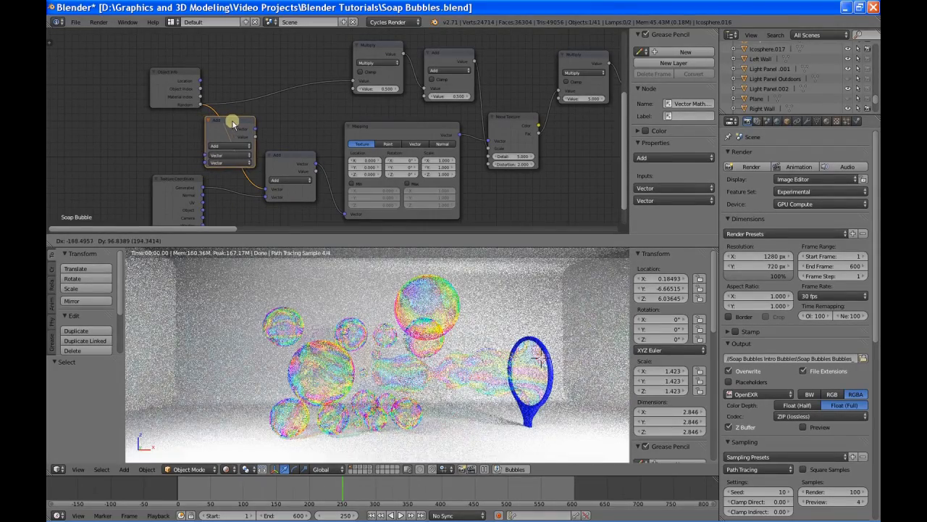
{"action": "left_click", "coordinate": [234, 120]}
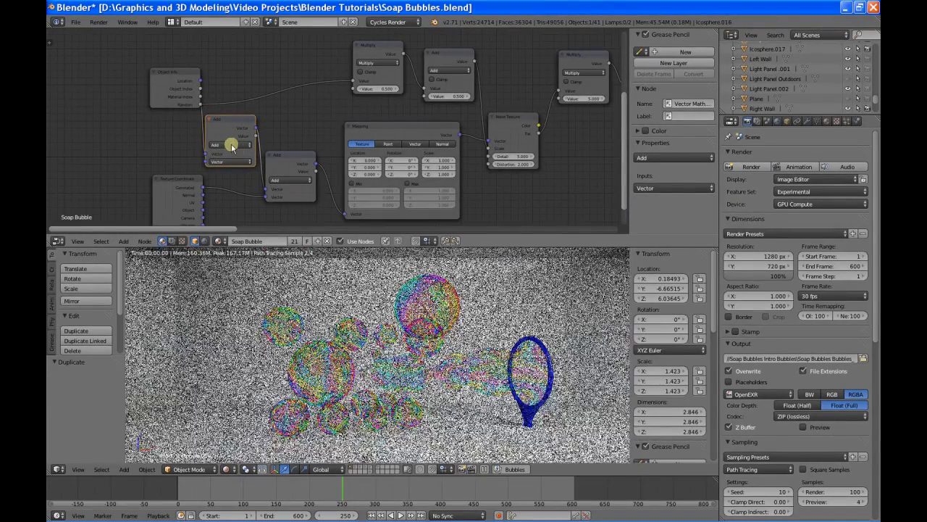
{"action": "left_click", "coordinate": [232, 146]}
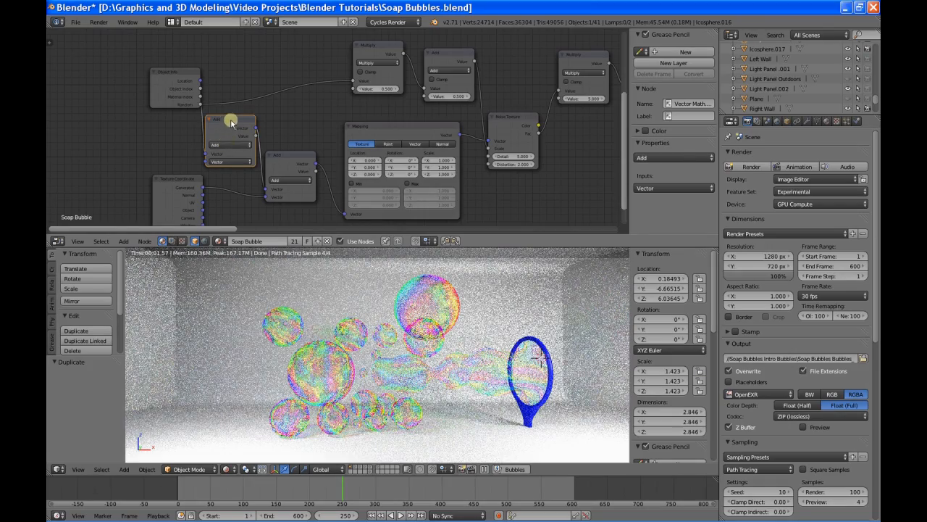
{"action": "key", "text": "x"}
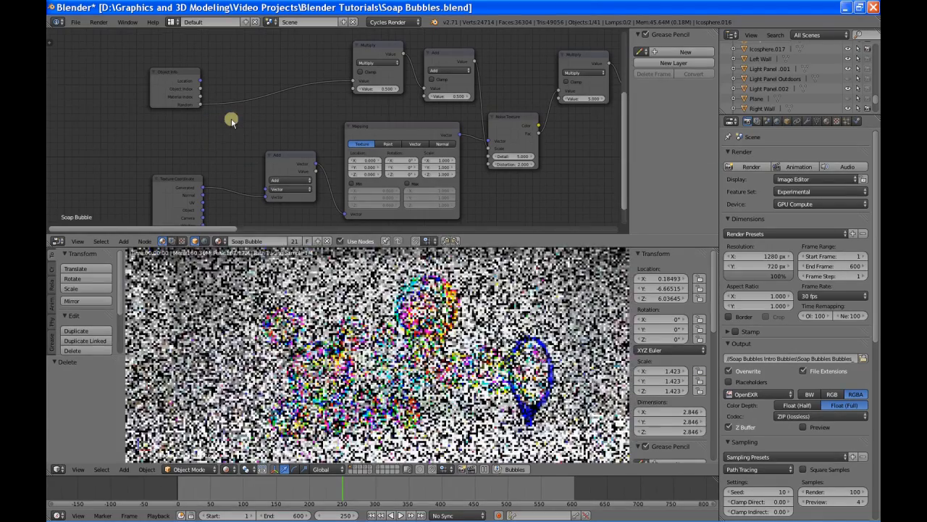
Step: Add a Math node between Object Info and the Vector Math node, and link Object Info's Random output to its first Value input
{"action": "key", "text": "shift+a"}
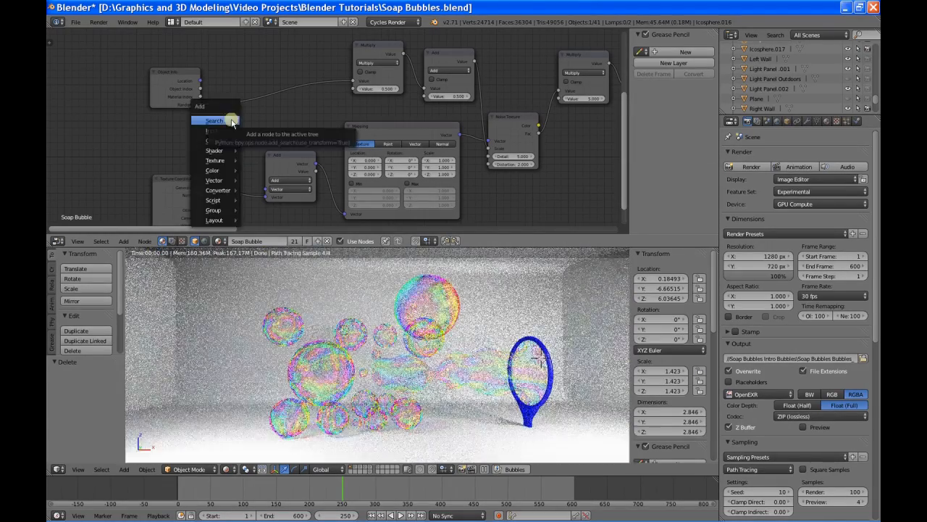
{"action": "mouse_move", "coordinate": [226, 145]}
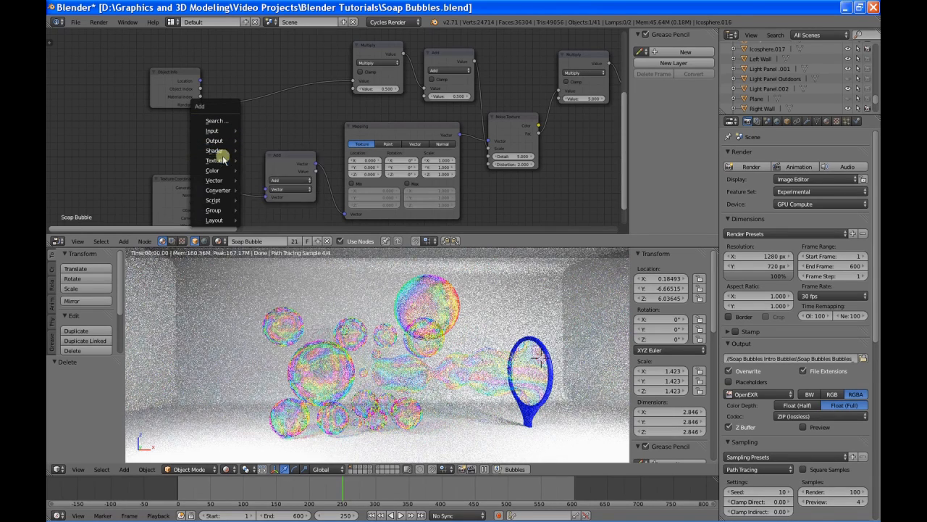
{"action": "mouse_move", "coordinate": [220, 171]}
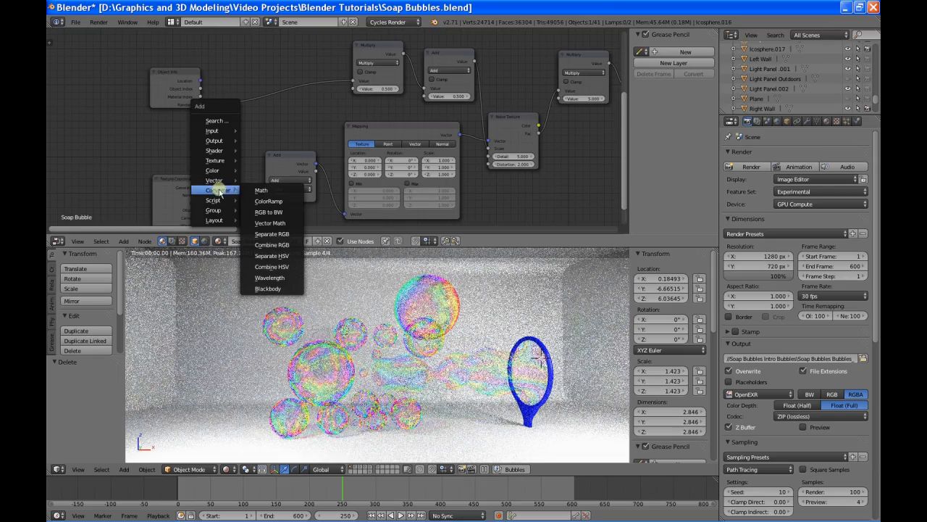
{"action": "left_click", "coordinate": [261, 190]}
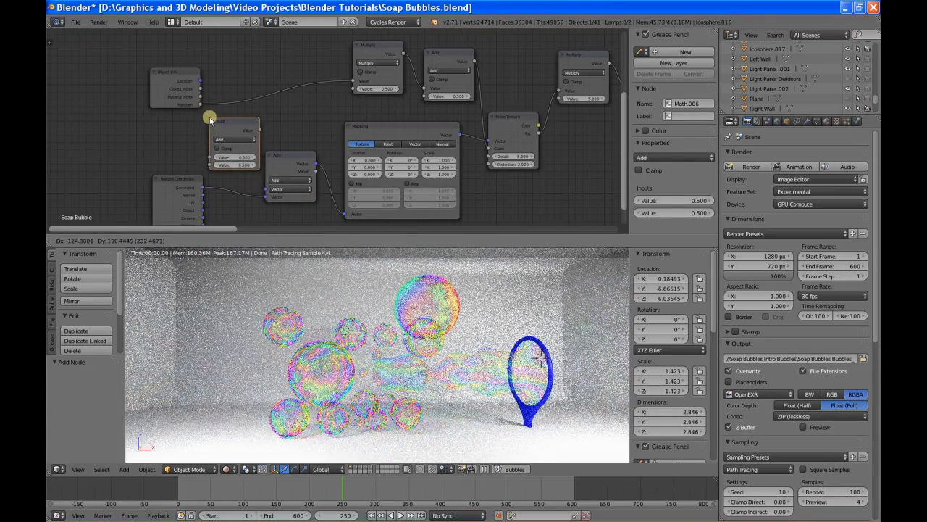
{"action": "left_click", "coordinate": [208, 115]}
{"action": "left_click_drag", "start_coordinate": [202, 106], "coordinate": [211, 155]}
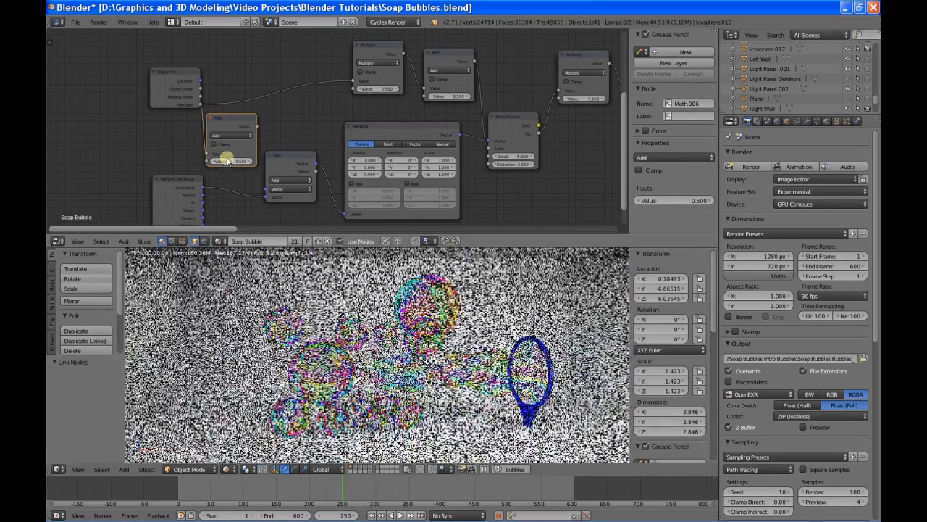
Step: Set the new Math node's second value to 100 and link its output to the Vector Math node's first Vector input
{"action": "left_click", "coordinate": [228, 161]}
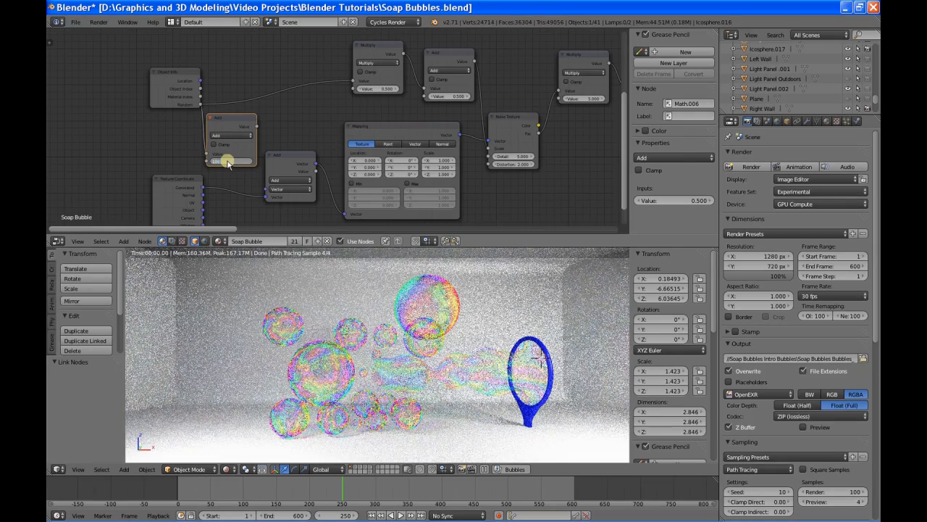
{"action": "type", "text": "100"}
{"action": "key", "text": "Return"}
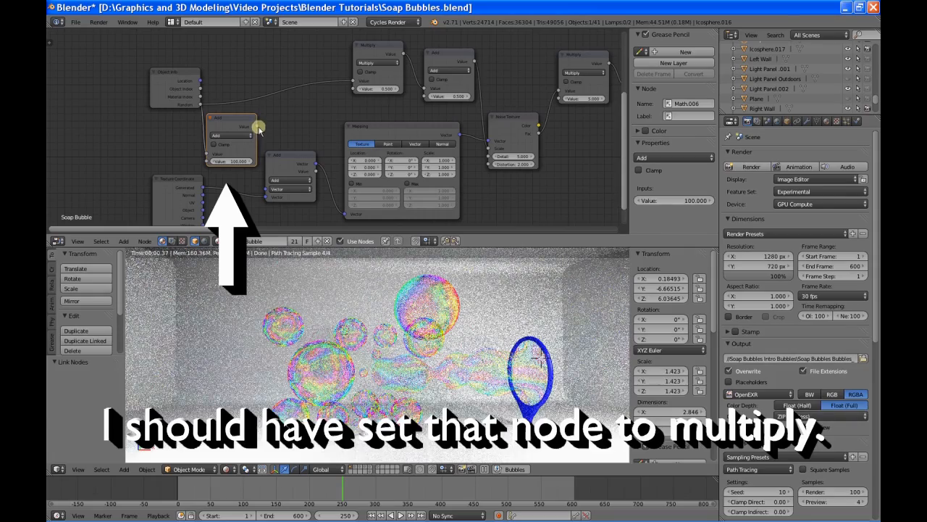
{"action": "left_click_drag", "start_coordinate": [256, 124], "coordinate": [268, 190]}
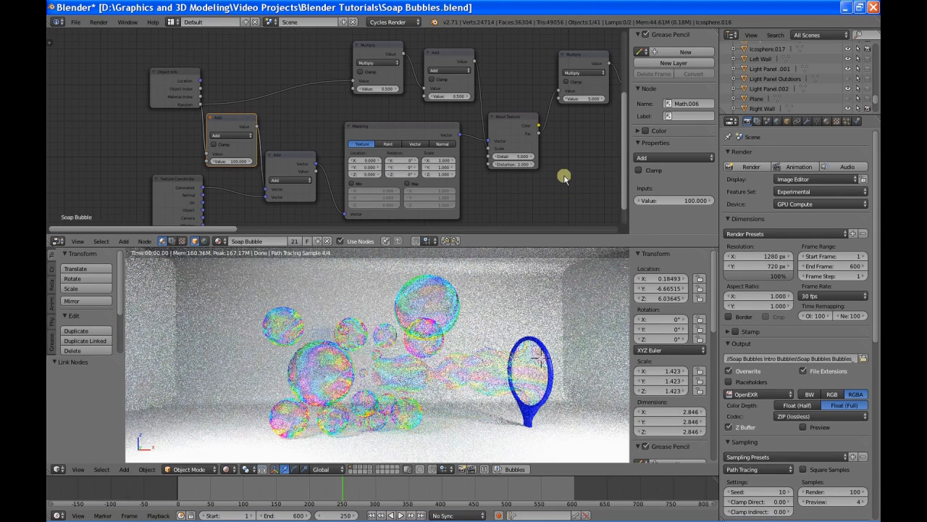
Step: Try a value of 3 on the Multiply node that follows the Noise Texture
{"action": "middle_click_drag", "start_coordinate": [567, 177], "coordinate": [347, 197]}
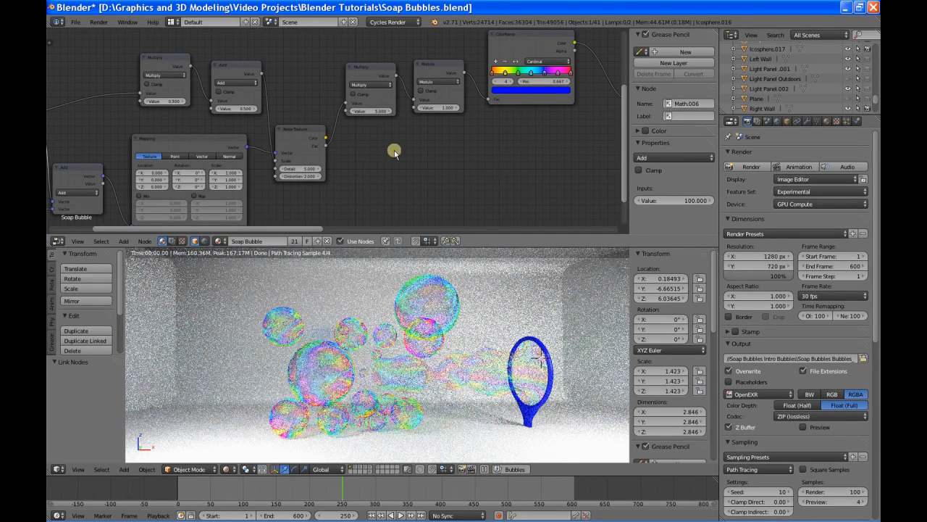
{"action": "left_click", "coordinate": [372, 112]}
{"action": "type", "text": "3"}
{"action": "key", "text": "Return"}
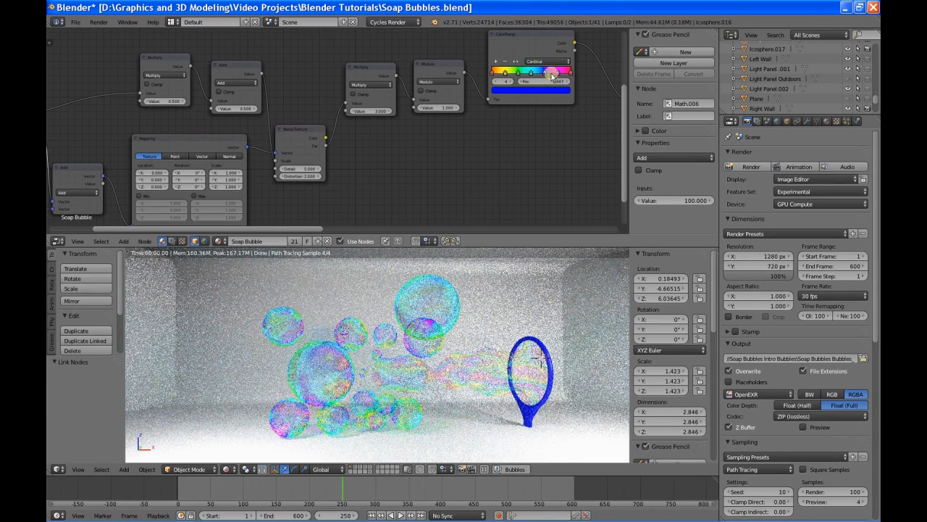
Step: Set the value of the Multiply node before the Modulo node to 6
{"action": "left_click", "coordinate": [372, 111]}
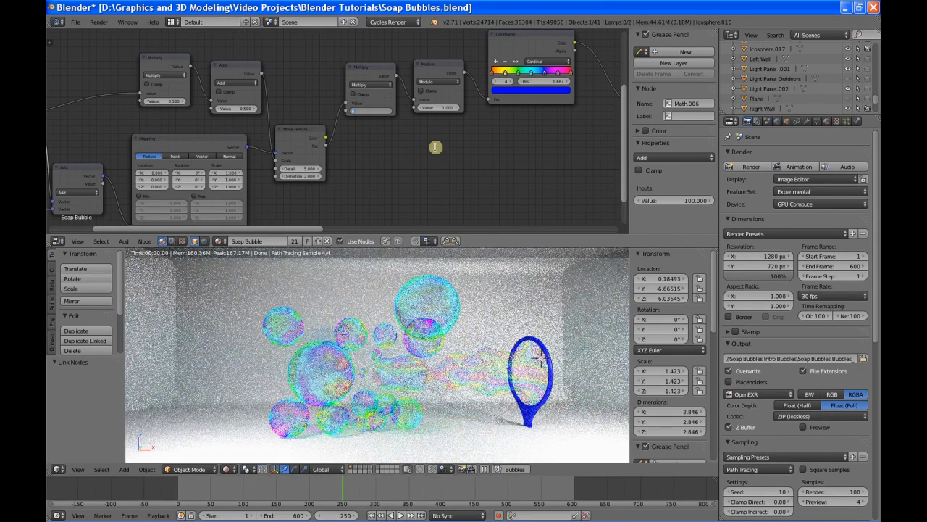
{"action": "type", "text": "6"}
{"action": "key", "text": "Return"}
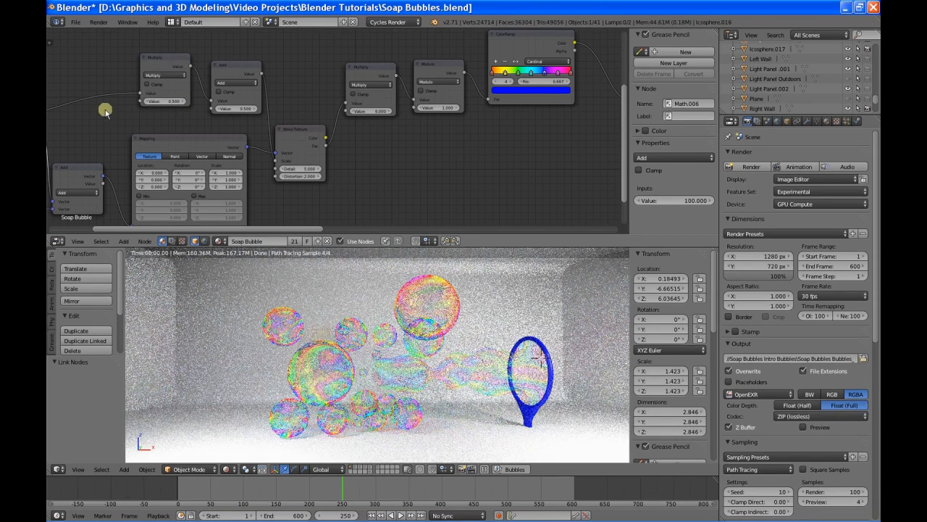
Step: Cut the link from the Add node into the Noise Texture's Scale input and set Scale to 1
{"action": "middle_click_drag", "start_coordinate": [104, 108], "coordinate": [219, 124]}
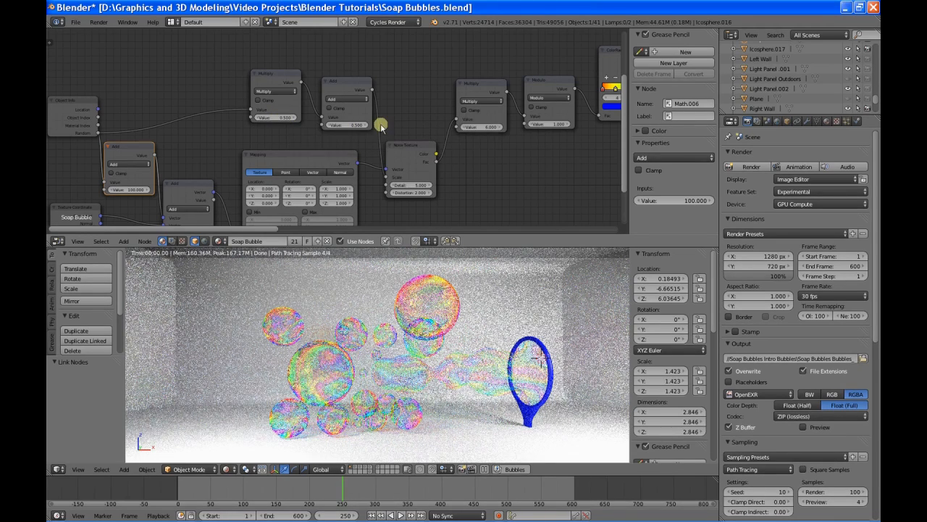
{"action": "right_click_drag", "start_coordinate": [392, 120], "coordinate": [366, 140], "text": "ctrl"}
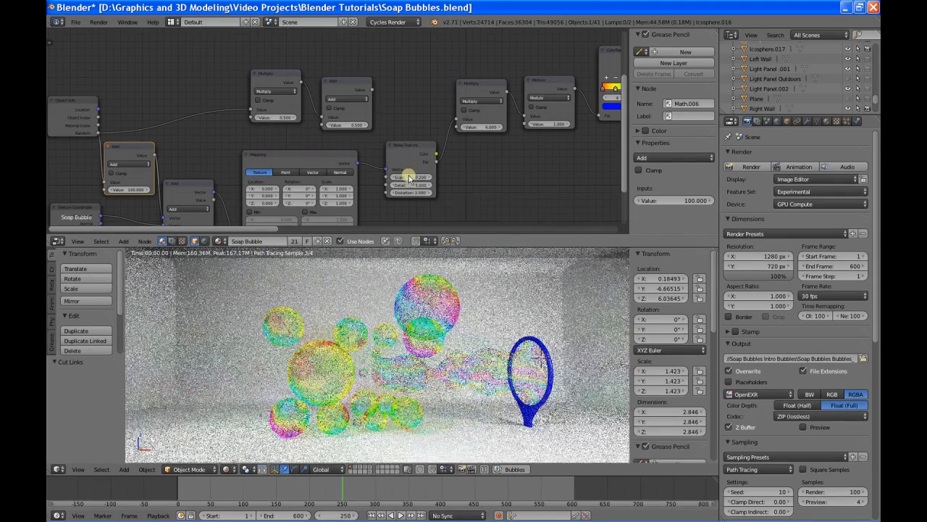
{"action": "left_click", "coordinate": [410, 178]}
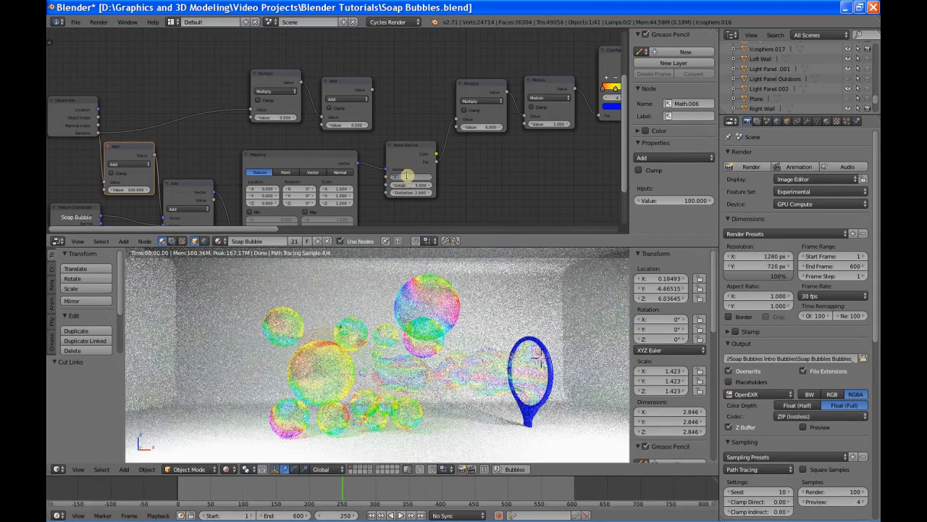
{"action": "type", "text": "1"}
{"action": "key", "text": "Return"}
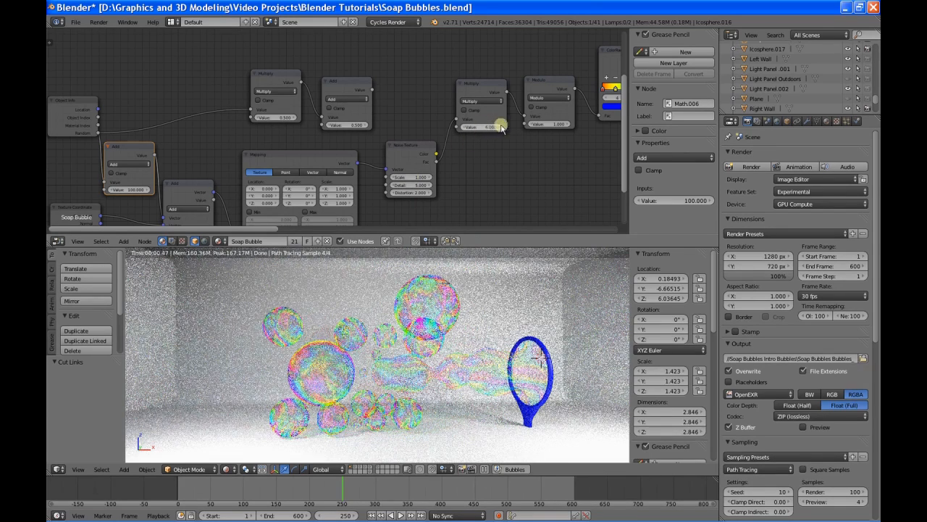
Step: Try a Scale of 0.5 on the Noise Texture node
{"action": "left_click", "coordinate": [411, 179]}
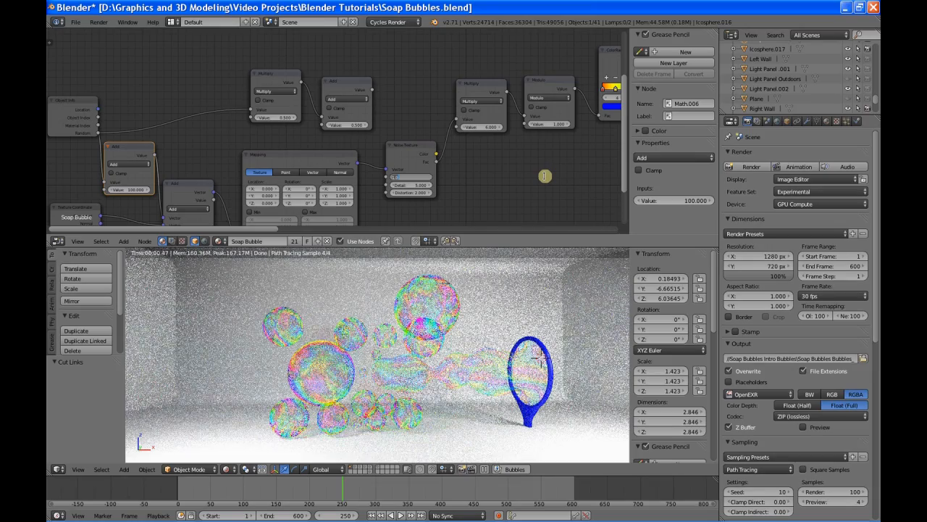
{"action": "type", "text": "0.5"}
{"action": "key", "text": "Return"}
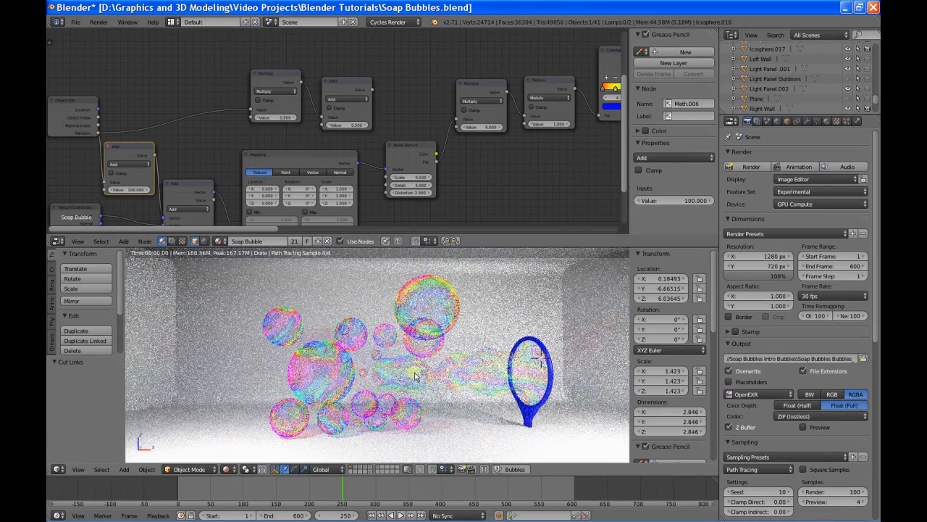
Step: Set the Noise Texture's Scale to 2 for a finer pattern on the bubbles
{"action": "middle_click_drag", "start_coordinate": [407, 369], "coordinate": [408, 376]}
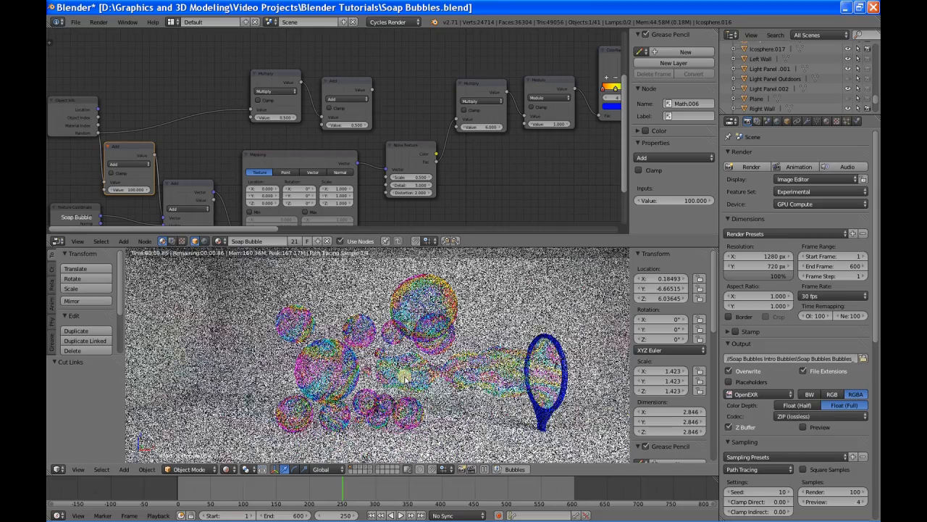
{"action": "scroll", "coordinate": [405, 376], "scroll_direction": "up", "scroll_amount": 1}
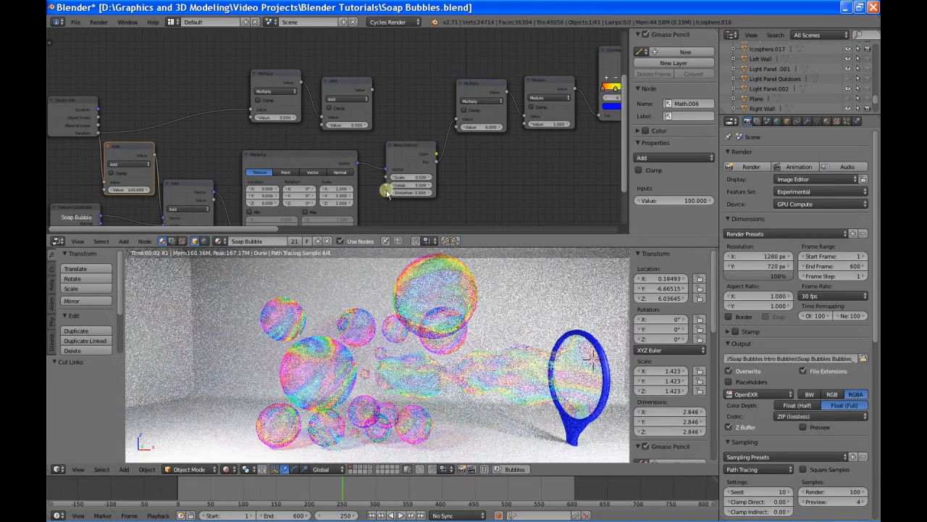
{"action": "double_click", "coordinate": [410, 179]}
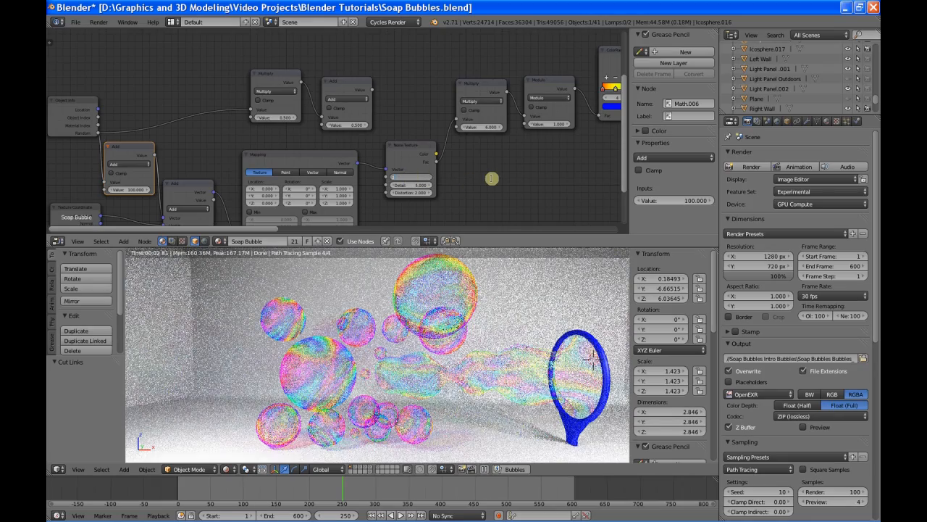
{"action": "type", "text": "2"}
{"action": "key", "text": "Return"}
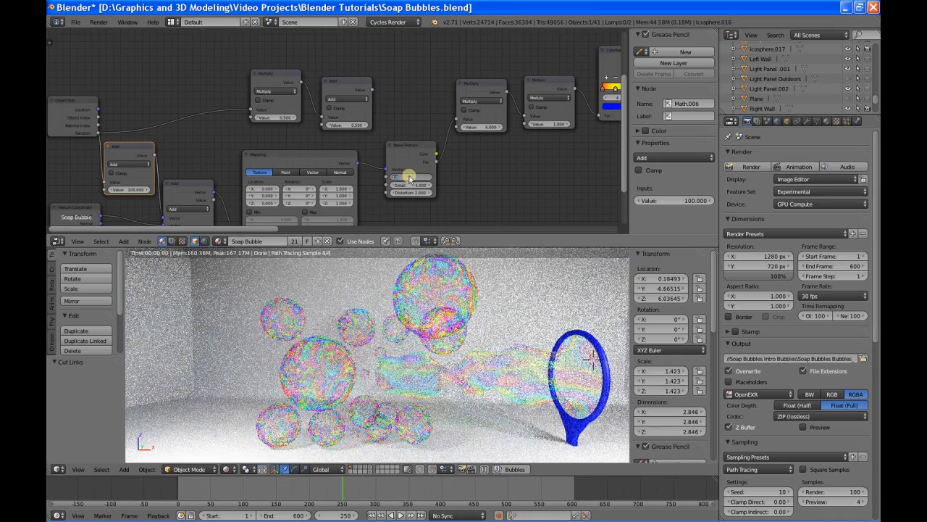
Step: Set the Noise Texture's Scale to 0.5 and test its Distortion, settling on a Distortion of 2
{"action": "key", "text": "Return"}
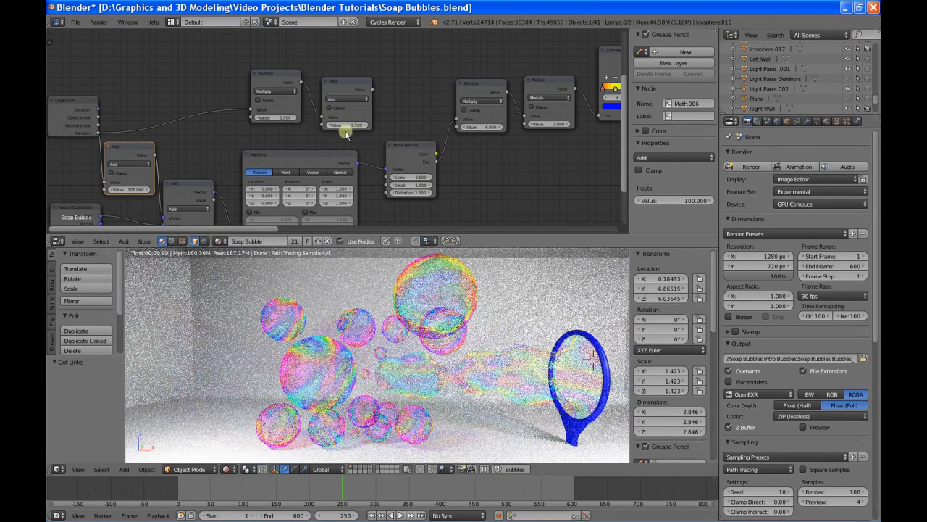
{"action": "left_click", "coordinate": [410, 193]}
{"action": "type", "text": "2.0"}
{"action": "key", "text": "Return"}
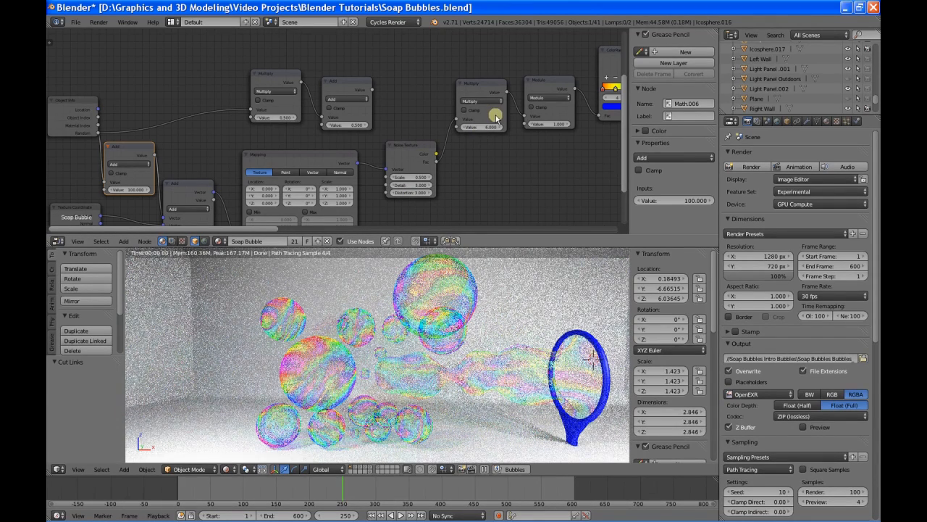
{"action": "left_click", "coordinate": [413, 193]}
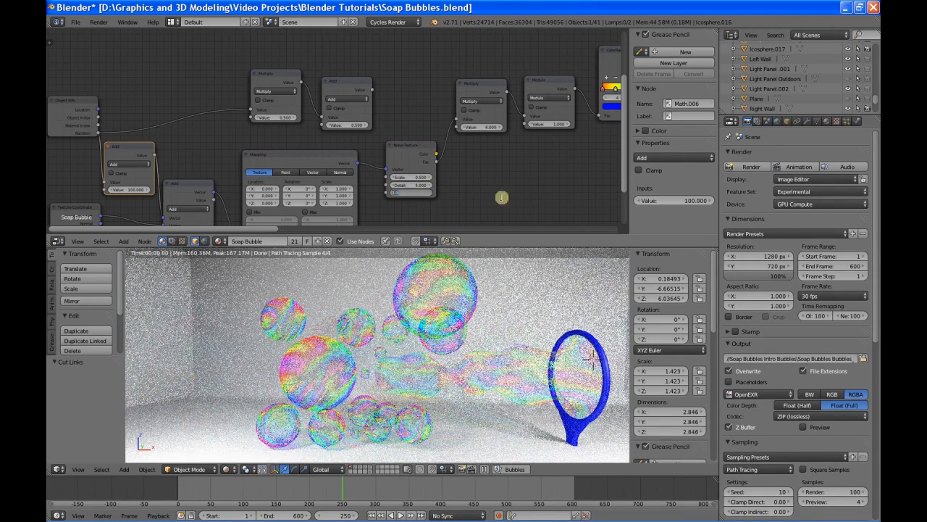
{"action": "type", "text": "2.0"}
{"action": "key", "text": "Return"}
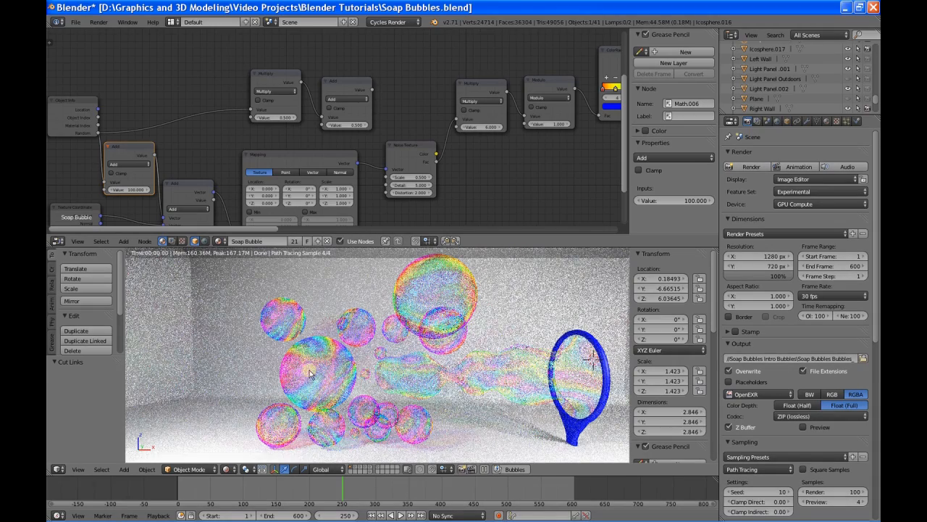
Step: Add a Hue Saturation Value node directly below the ColorRamp node
{"action": "left_click", "coordinate": [421, 377]}
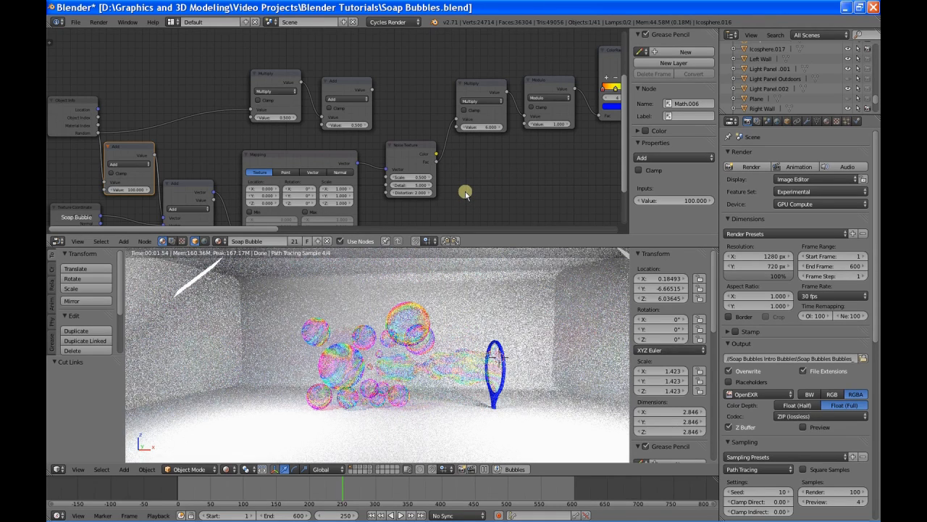
{"action": "middle_click_drag", "start_coordinate": [467, 197], "coordinate": [527, 92]}
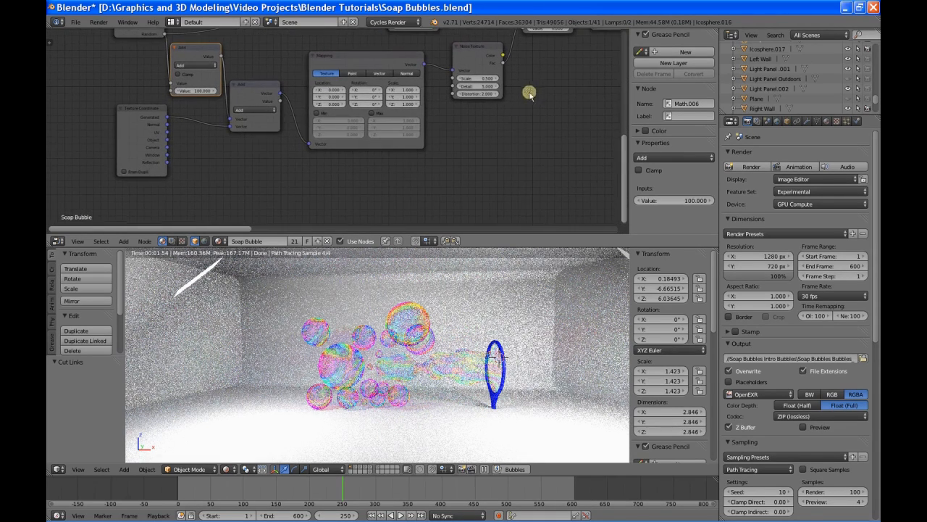
{"action": "middle_click_drag", "start_coordinate": [478, 114], "coordinate": [386, 148]}
{"action": "middle_click_drag", "start_coordinate": [555, 91], "coordinate": [384, 124]}
{"action": "left_click", "coordinate": [319, 74]}
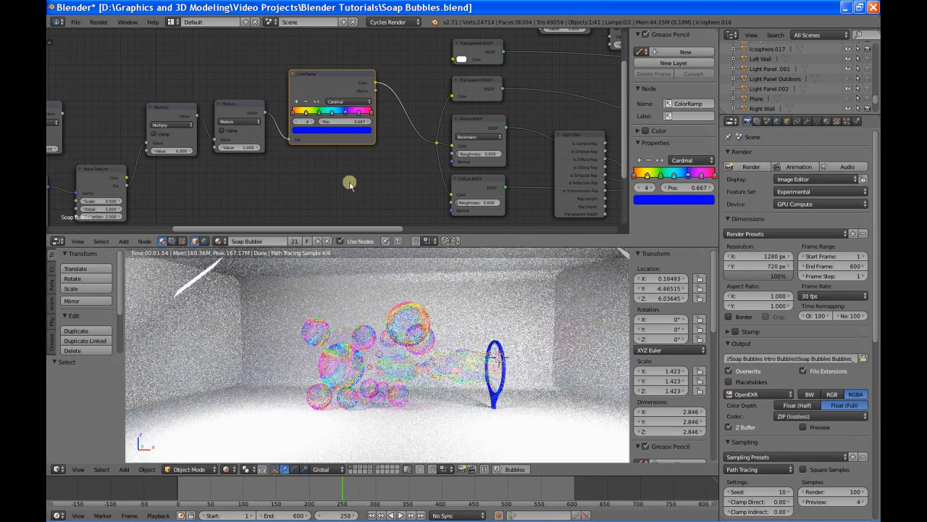
{"action": "key", "text": "shift+a"}
{"action": "mouse_move", "coordinate": [350, 184]}
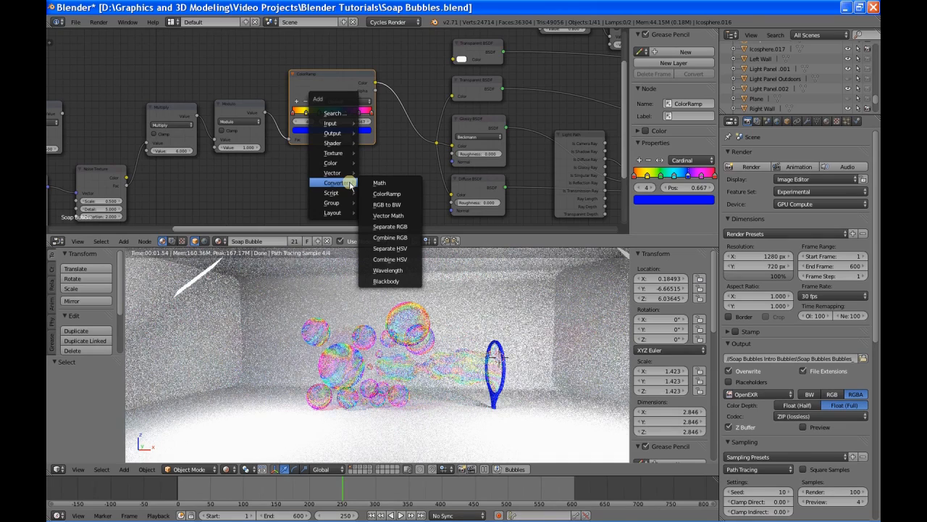
{"action": "mouse_move", "coordinate": [339, 164]}
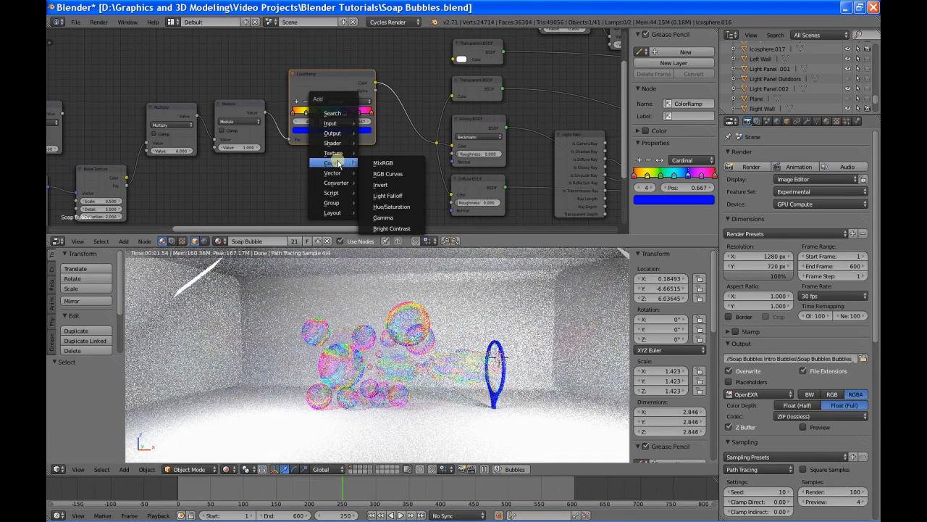
{"action": "left_click", "coordinate": [384, 206]}
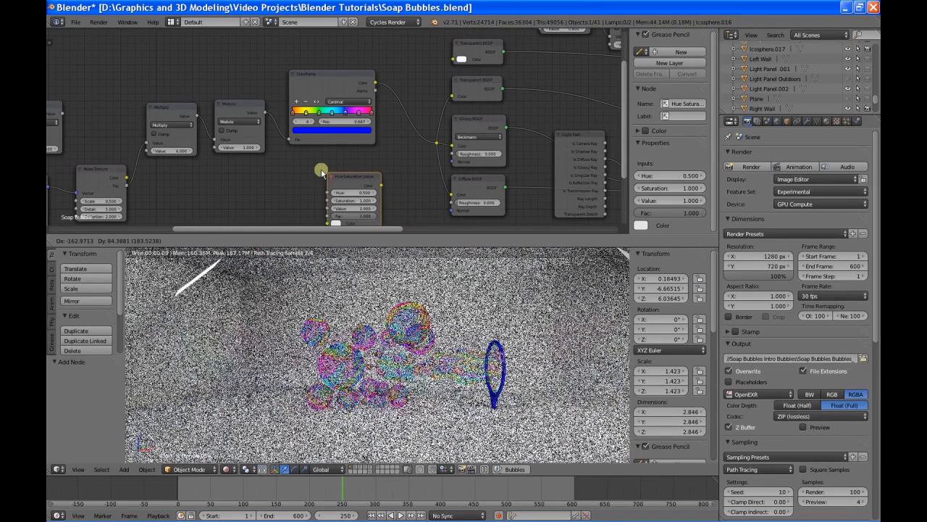
{"action": "left_click", "coordinate": [302, 158]}
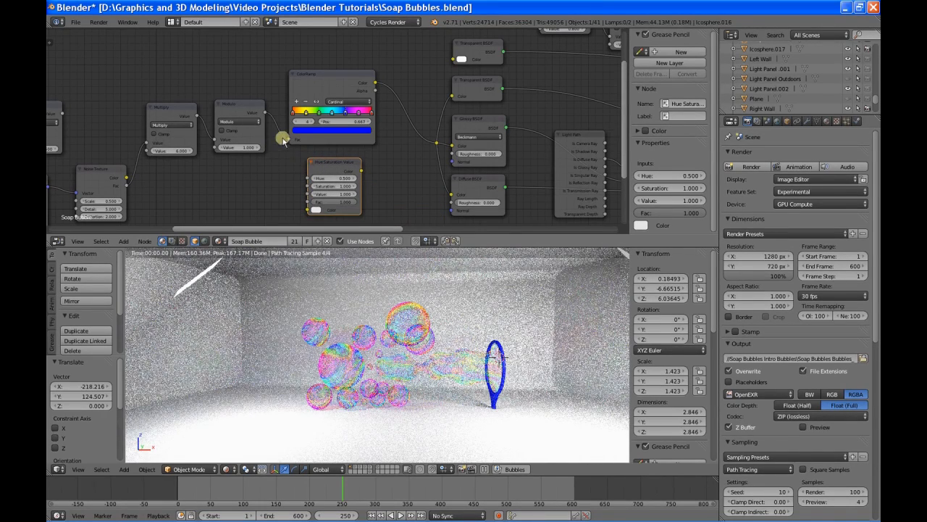
Step: Reroute the Modulo value from the ColorRamp into the Hue input, and link the Hue Saturation Value output to the BSDF color reroute
{"action": "left_click_drag", "start_coordinate": [289, 139], "coordinate": [307, 179]}
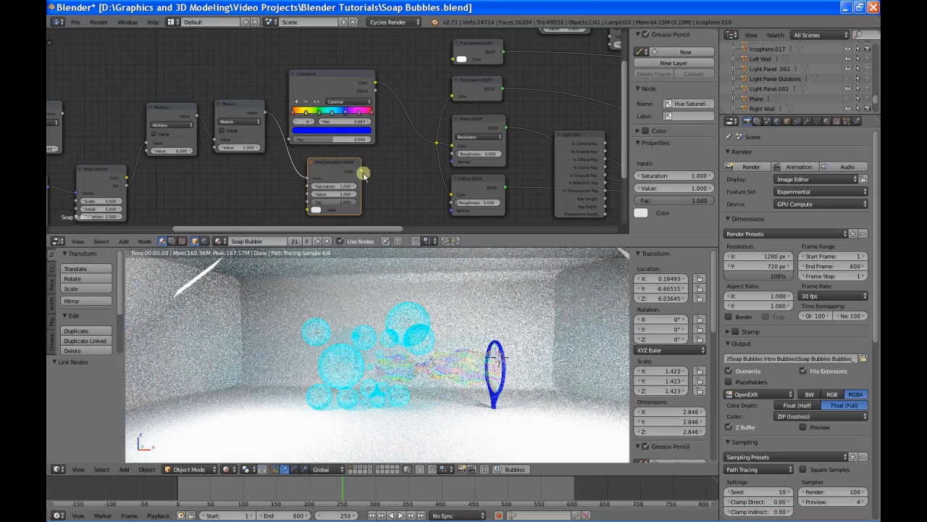
{"action": "left_click_drag", "start_coordinate": [362, 171], "coordinate": [435, 149]}
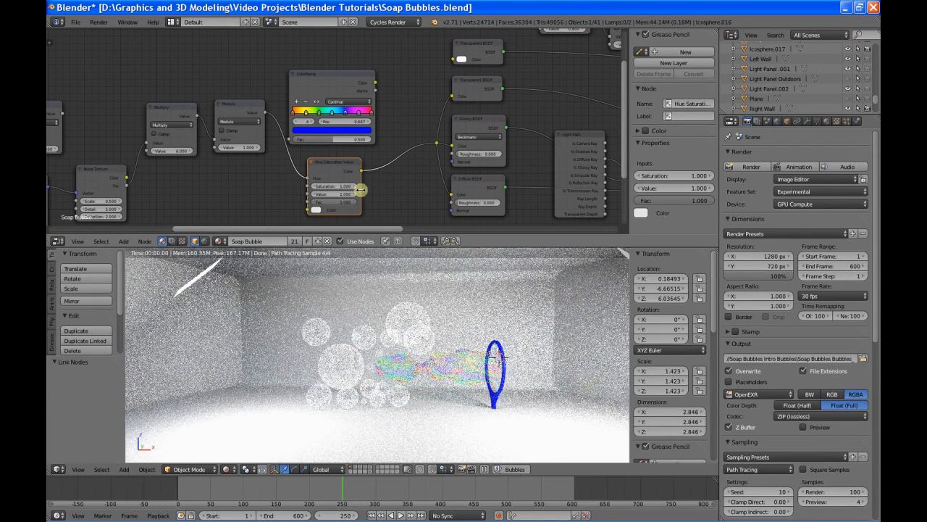
Step: Set the Hue Saturation Value node's base Color to a saturated cyan by lowering its red component
{"action": "left_click", "coordinate": [315, 210]}
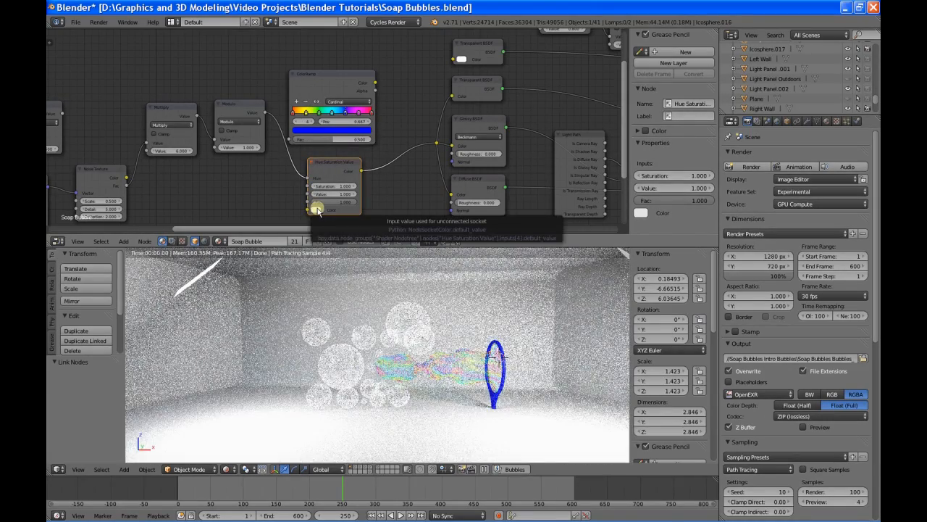
{"action": "left_click", "coordinate": [316, 209]}
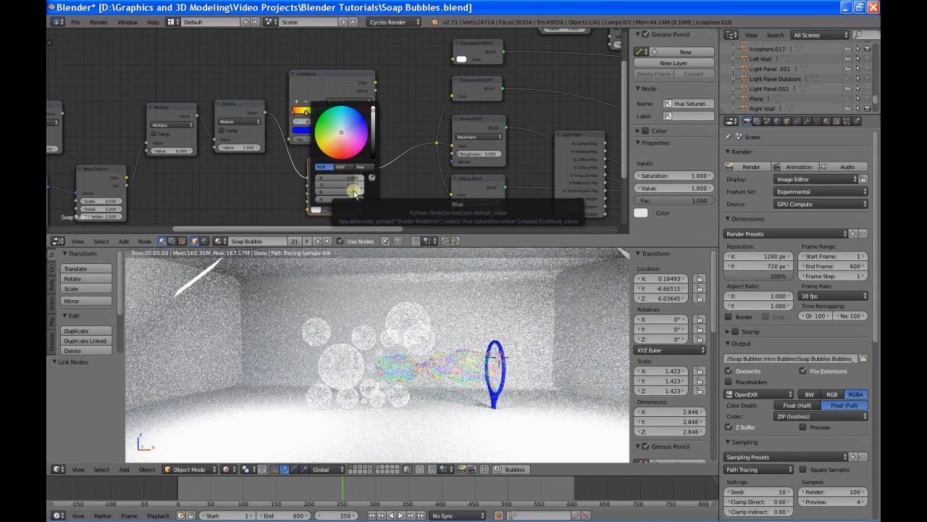
{"action": "mouse_move", "coordinate": [352, 178]}
{"action": "left_mouse_down"}
{"action": "mouse_move", "coordinate": [324, 179]}
{"action": "mouse_move", "coordinate": [371, 185]}
{"action": "left_mouse_up"}
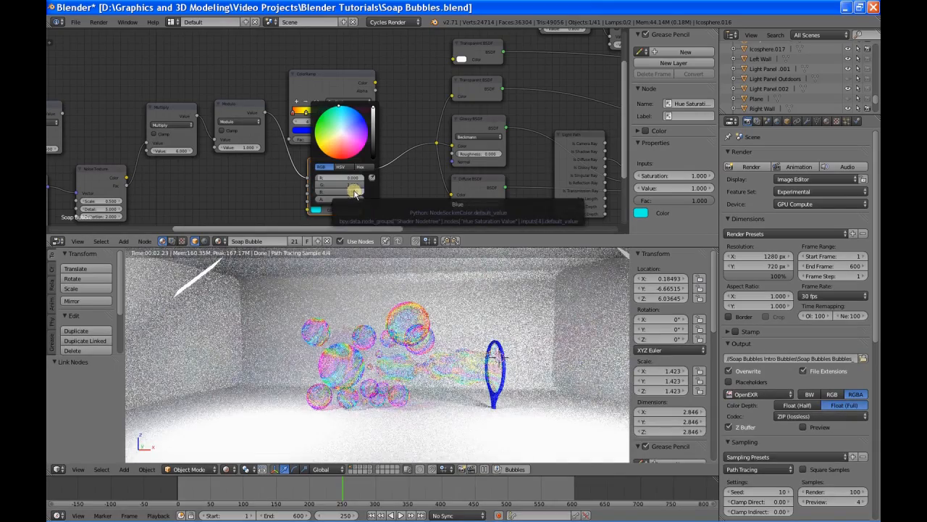
Step: Try green as the Hue Saturation Value node's base Color by removing blue, and restore the cyan
{"action": "left_click_drag", "start_coordinate": [355, 192], "coordinate": [298, 193]}
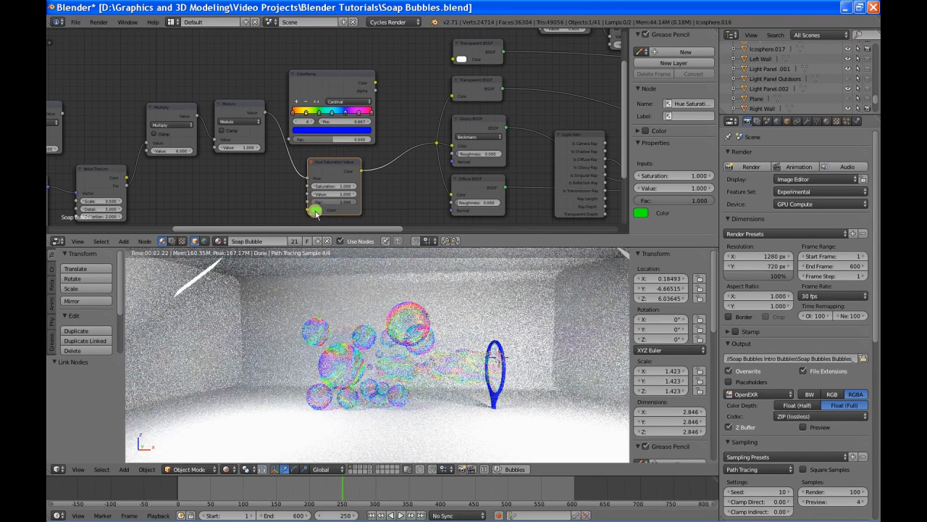
{"action": "left_click", "coordinate": [314, 211]}
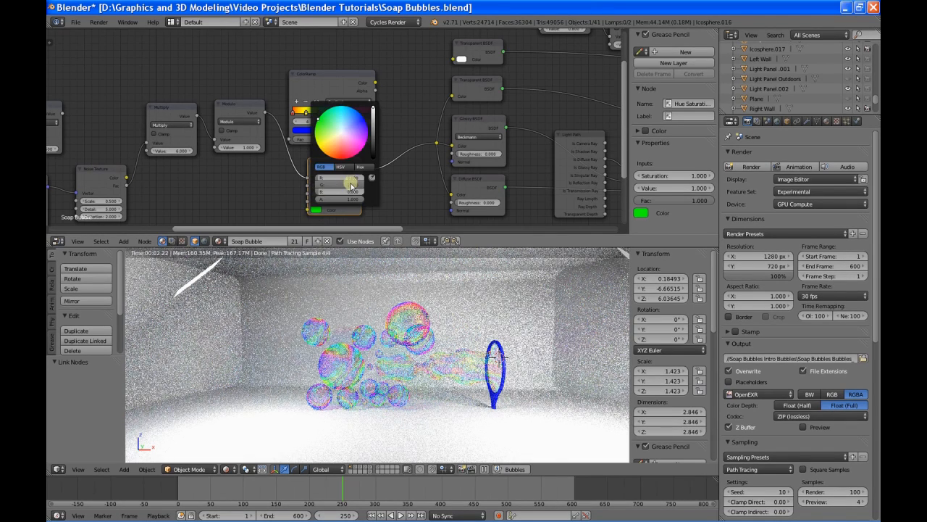
{"action": "left_click_drag", "start_coordinate": [319, 193], "coordinate": [440, 207]}
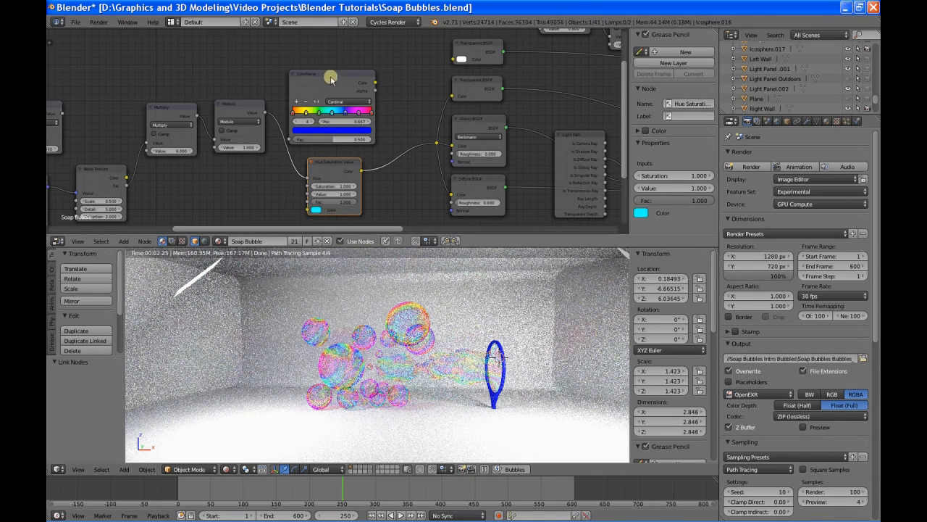
Step: Move the ColorRamp node up and try driving the Saturation input with the Modulo value as well
{"action": "left_click_drag", "start_coordinate": [334, 74], "coordinate": [343, 52]}
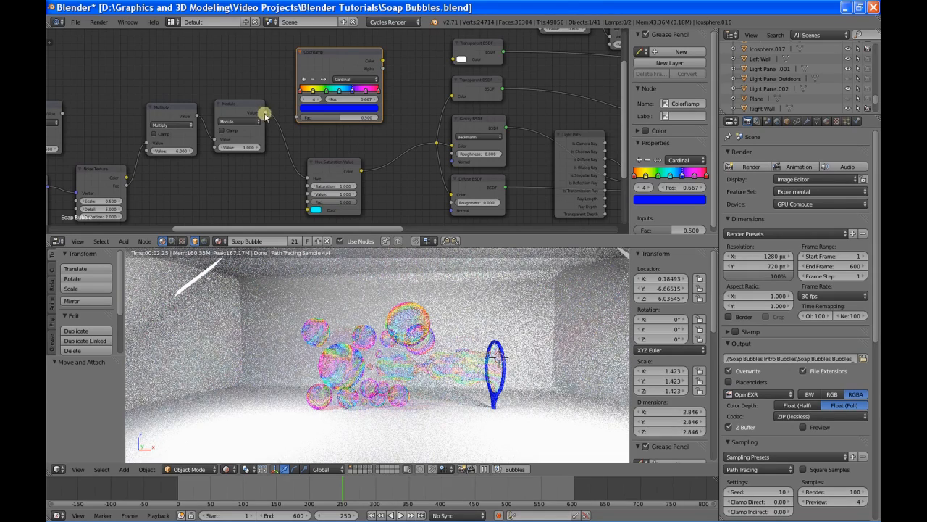
{"action": "left_click_drag", "start_coordinate": [266, 113], "coordinate": [309, 186]}
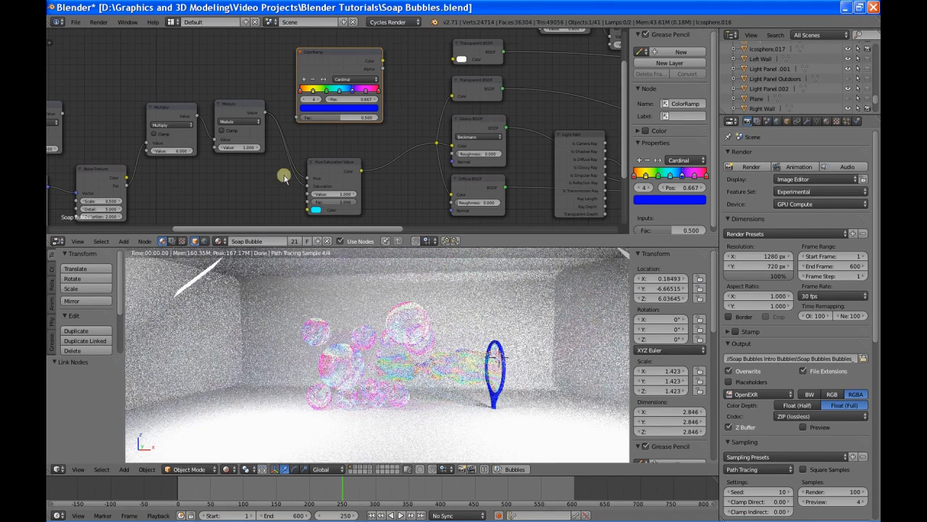
Step: Try feeding the upper Add node's value into Saturation and into Value on the Hue Saturation Value node, and disconnect it
{"action": "middle_click_drag", "start_coordinate": [253, 189], "coordinate": [311, 182]}
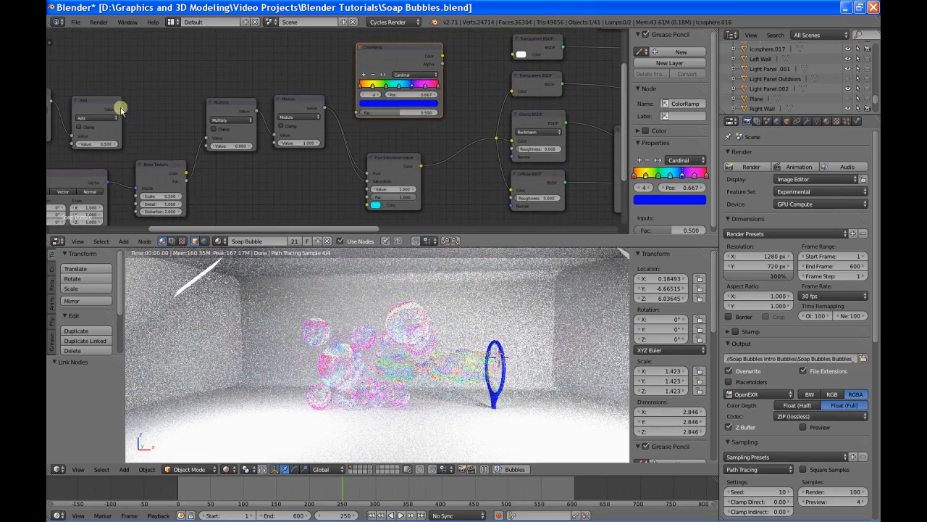
{"action": "left_click_drag", "start_coordinate": [123, 109], "coordinate": [370, 181]}
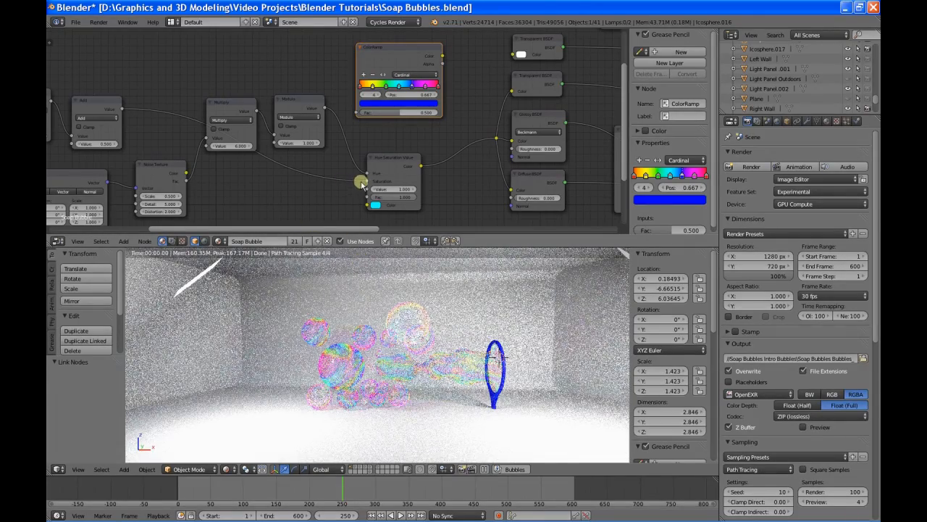
{"action": "left_click_drag", "start_coordinate": [368, 180], "coordinate": [366, 189]}
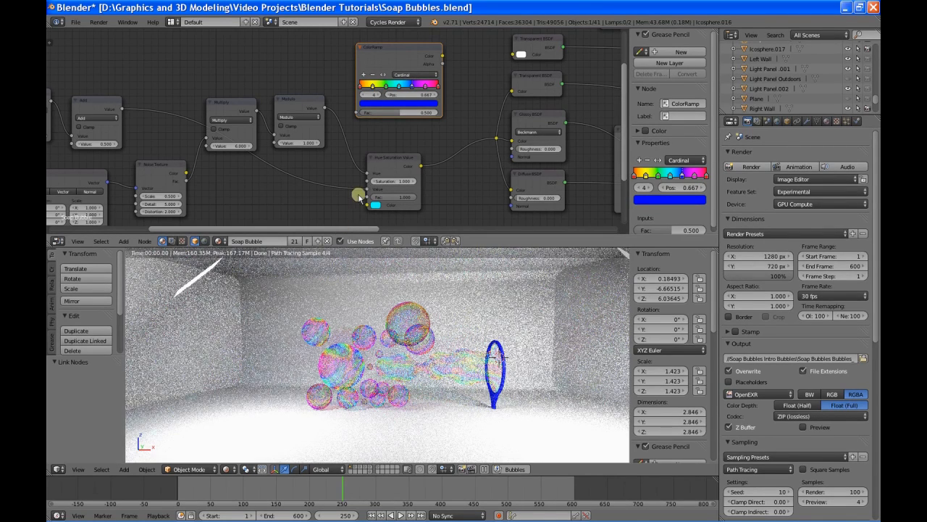
{"action": "left_click_drag", "start_coordinate": [367, 190], "coordinate": [312, 188]}
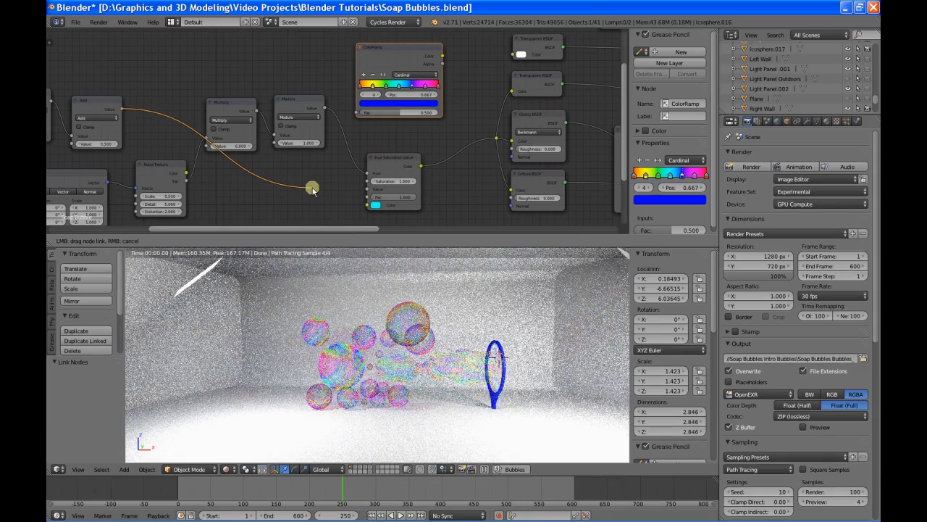
{"action": "left_click_drag", "start_coordinate": [312, 188], "coordinate": [313, 188]}
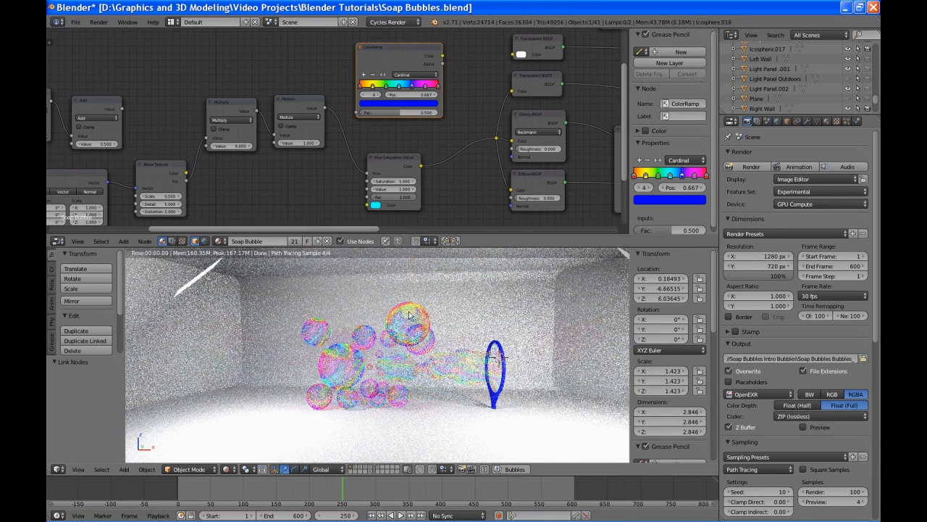
Step: Move the unlinked ColorRamp node down closer to the Hue Saturation Value node, and select the Hue Saturation Value node
{"action": "middle_click_drag", "start_coordinate": [435, 188], "coordinate": [387, 167]}
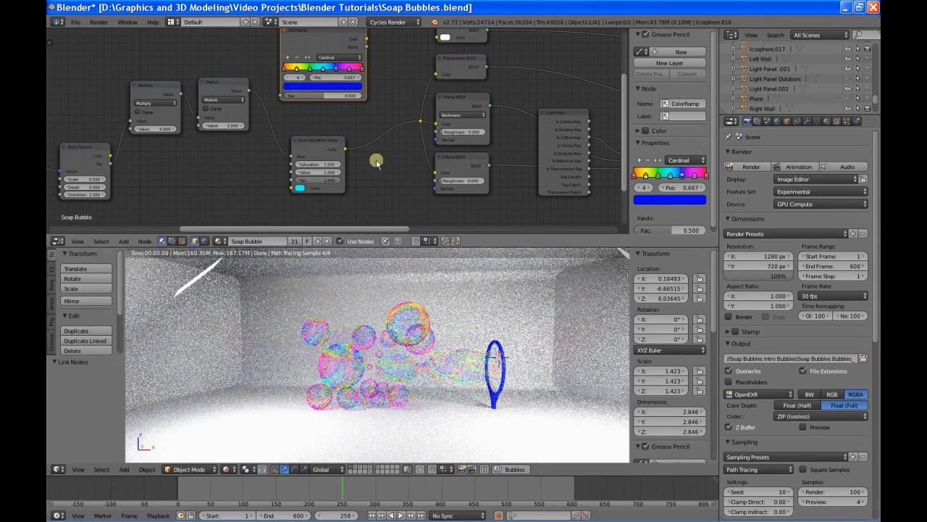
{"action": "middle_click_drag", "start_coordinate": [373, 157], "coordinate": [383, 184]}
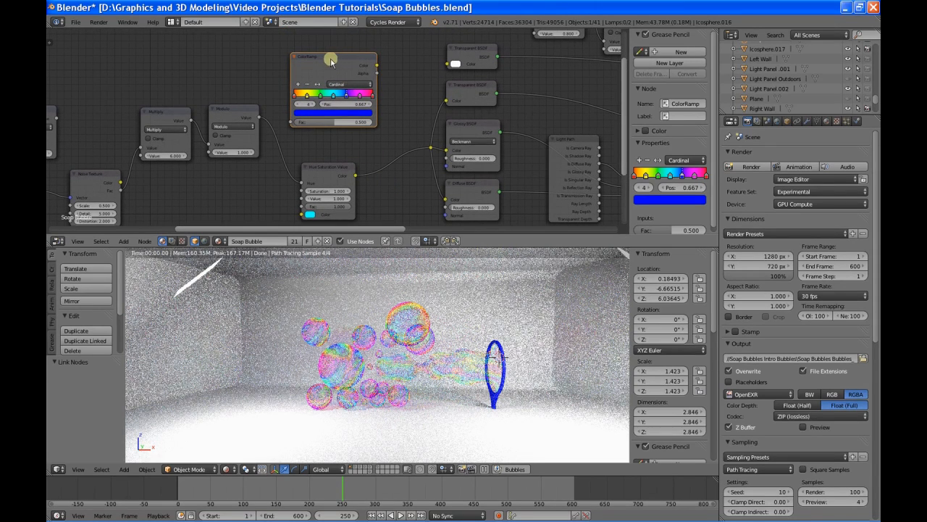
{"action": "left_click_drag", "start_coordinate": [327, 59], "coordinate": [331, 76]}
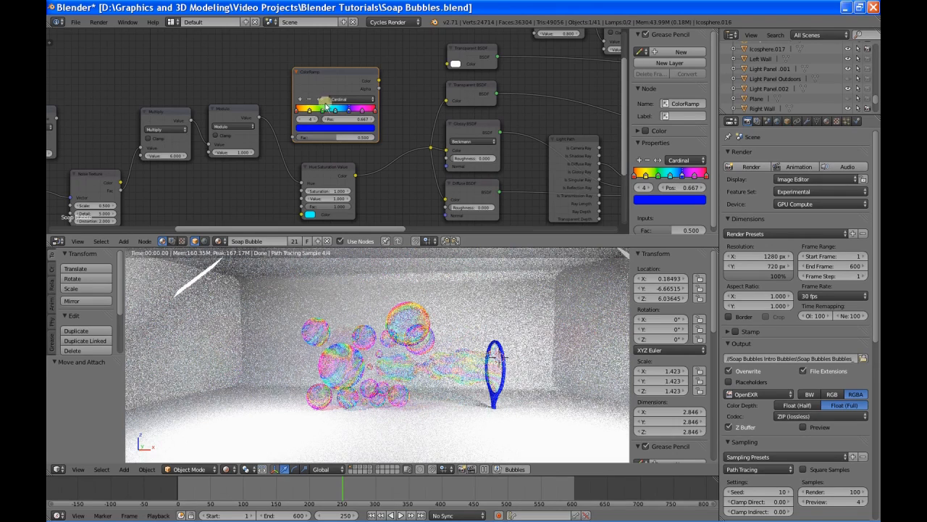
{"action": "left_click", "coordinate": [328, 173]}
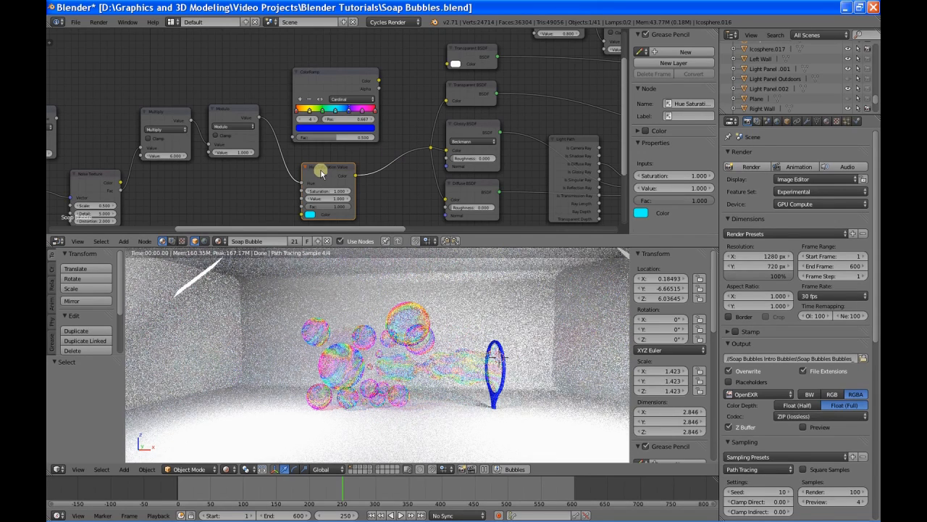
Step: Review the Soap Bubble node tree from the noise and math nodes through to the Light Path and shader mixing nodes
{"action": "middle_click_drag", "start_coordinate": [408, 183], "coordinate": [526, 135]}
{"action": "middle_click_drag", "start_coordinate": [297, 155], "coordinate": [459, 166]}
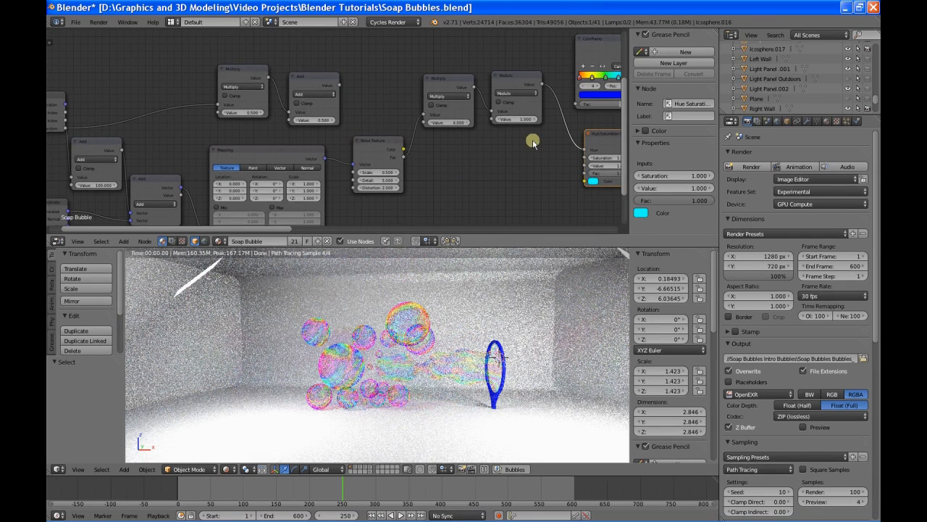
{"action": "middle_click_drag", "start_coordinate": [531, 141], "coordinate": [327, 169]}
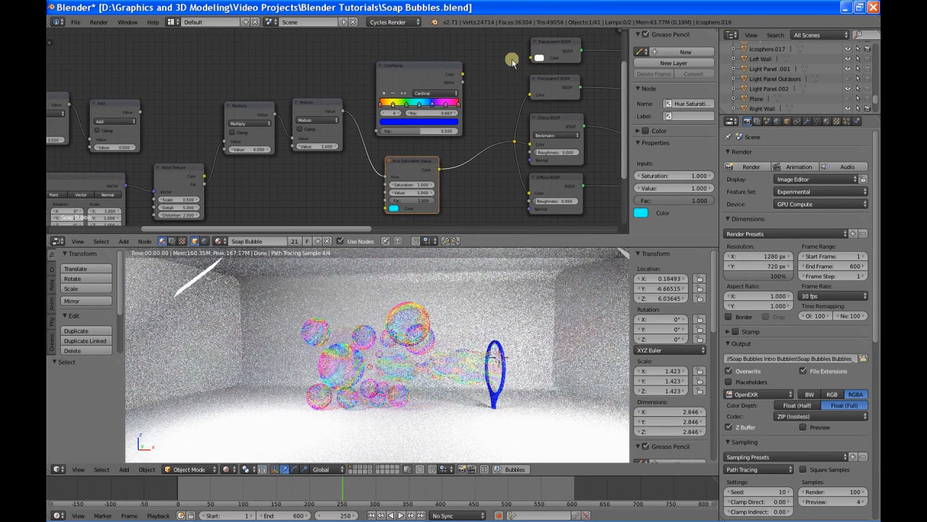
{"action": "middle_click_drag", "start_coordinate": [510, 63], "coordinate": [287, 125]}
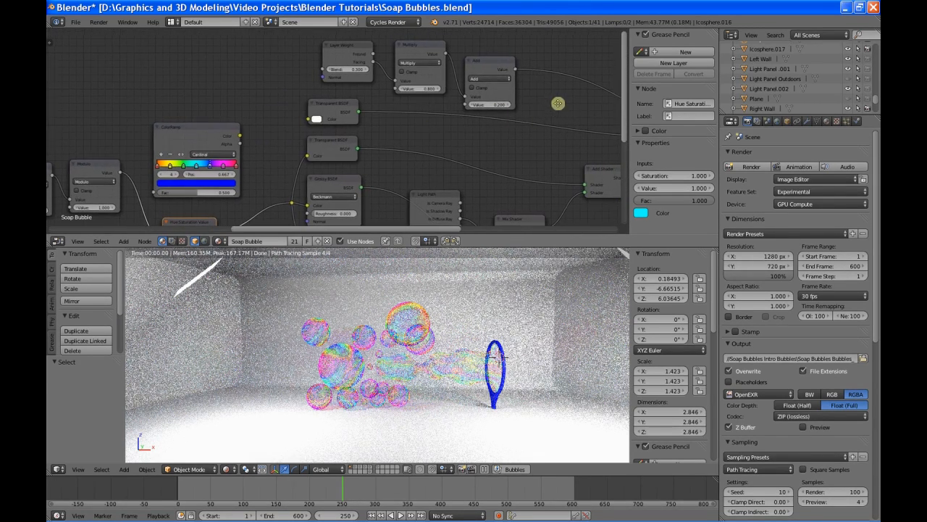
{"action": "middle_click_drag", "start_coordinate": [557, 102], "coordinate": [372, 123]}
{"action": "middle_click_drag", "start_coordinate": [543, 181], "coordinate": [559, 89]}
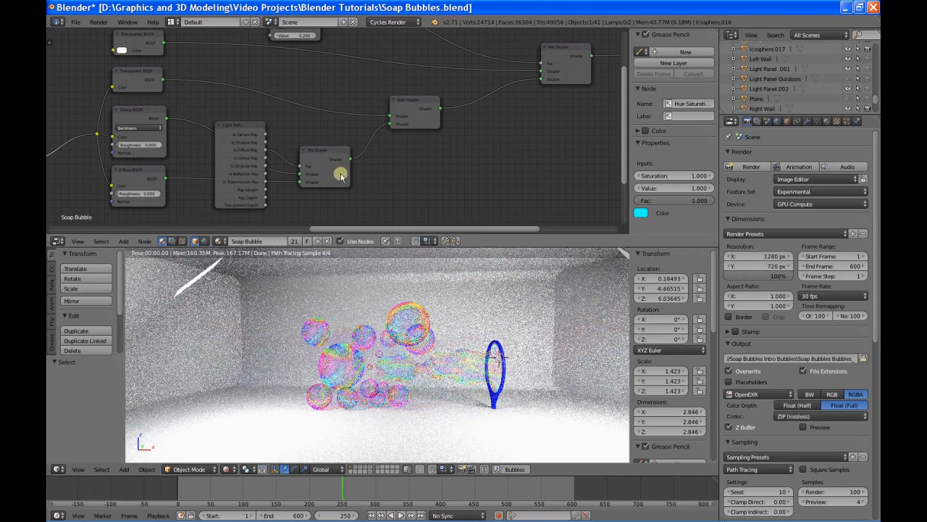
{"action": "middle_click_drag", "start_coordinate": [341, 172], "coordinate": [439, 150]}
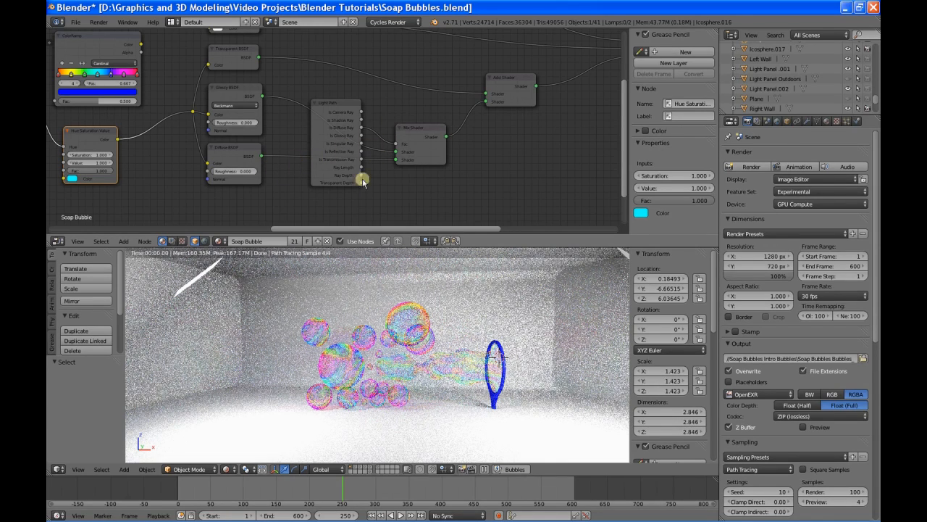
{"action": "middle_click_drag", "start_coordinate": [379, 196], "coordinate": [403, 201]}
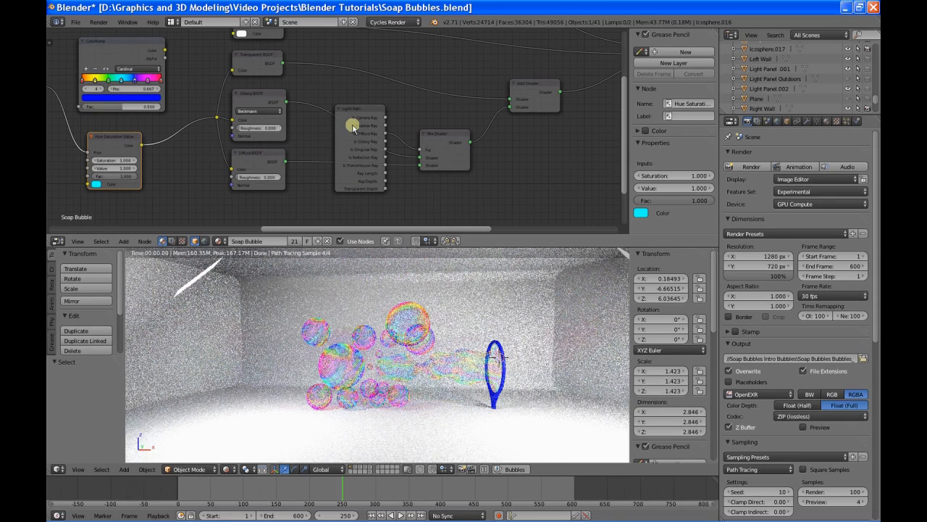